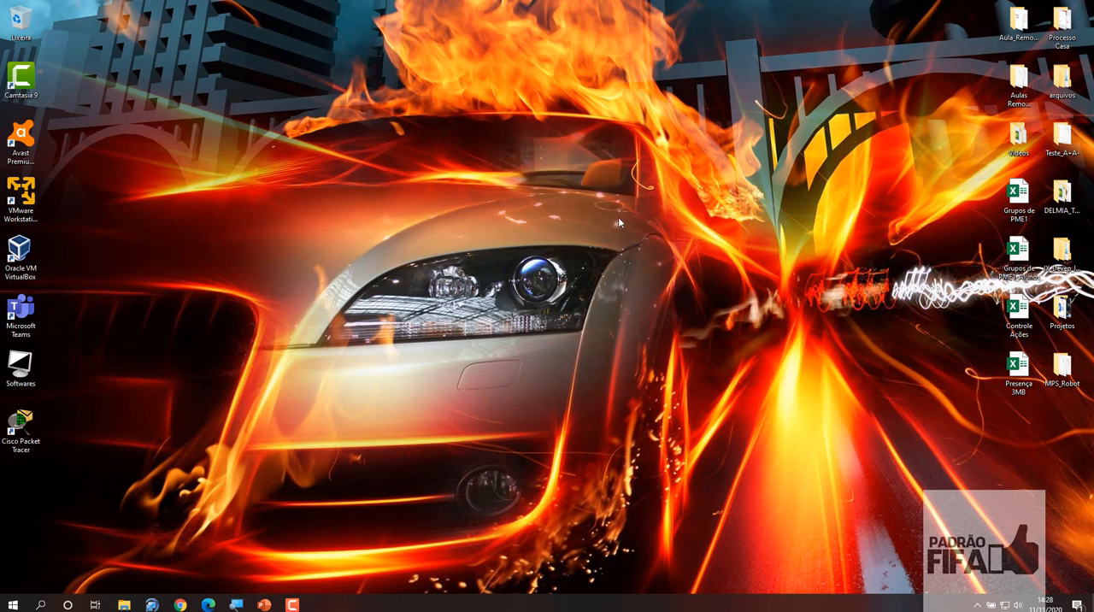
- Launch E3 Studio in demo mode from the desktop's Softwares IHM e Supervisório folder, using the Studio shortcut
left_click(124, 604)
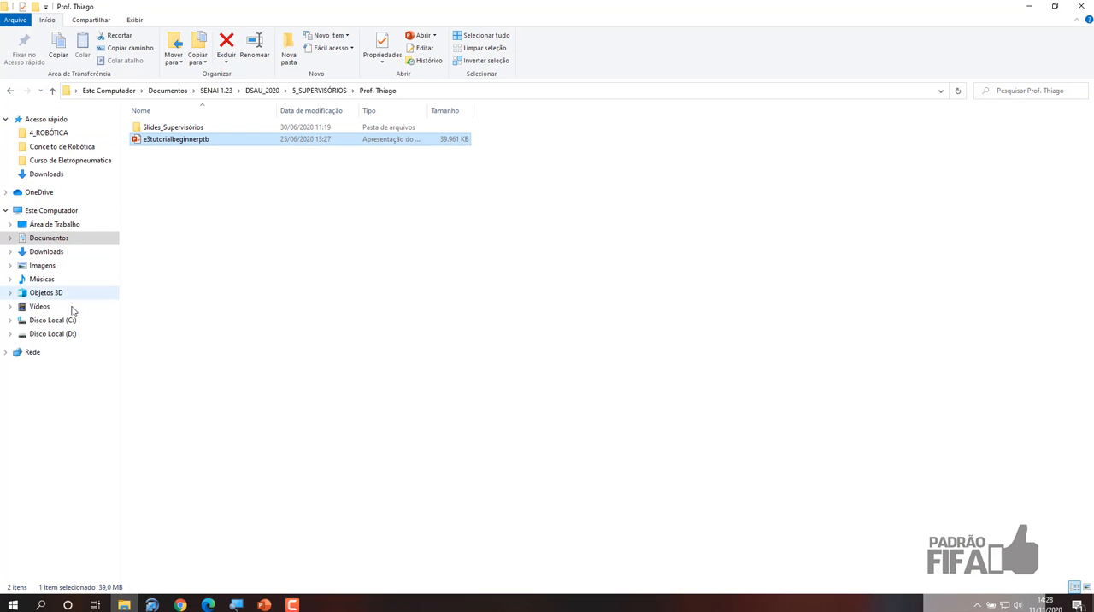
left_click(56, 225)
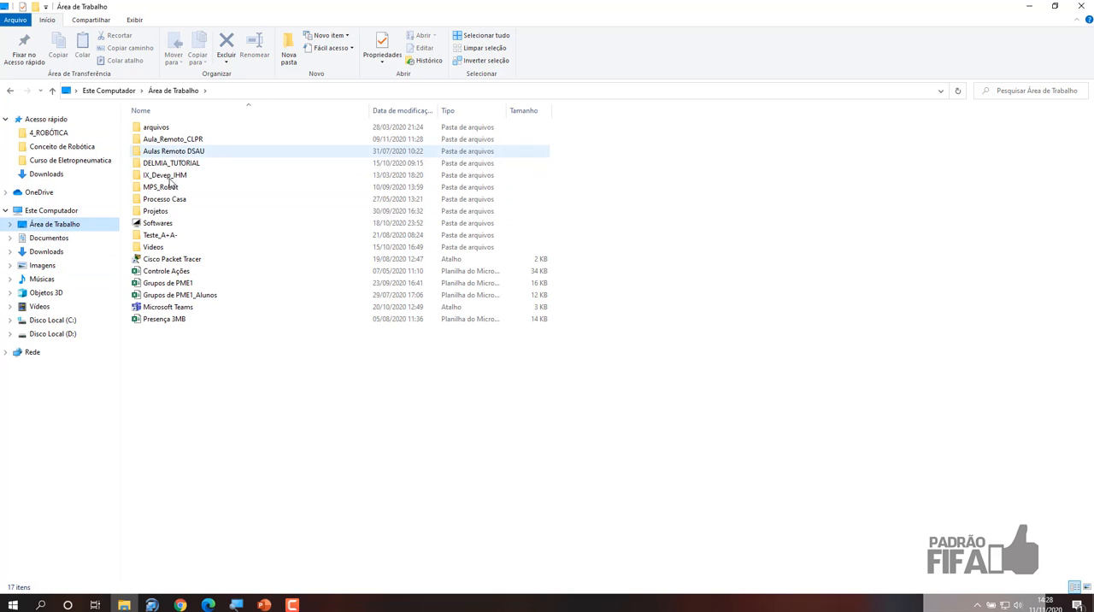
double_click(158, 224)
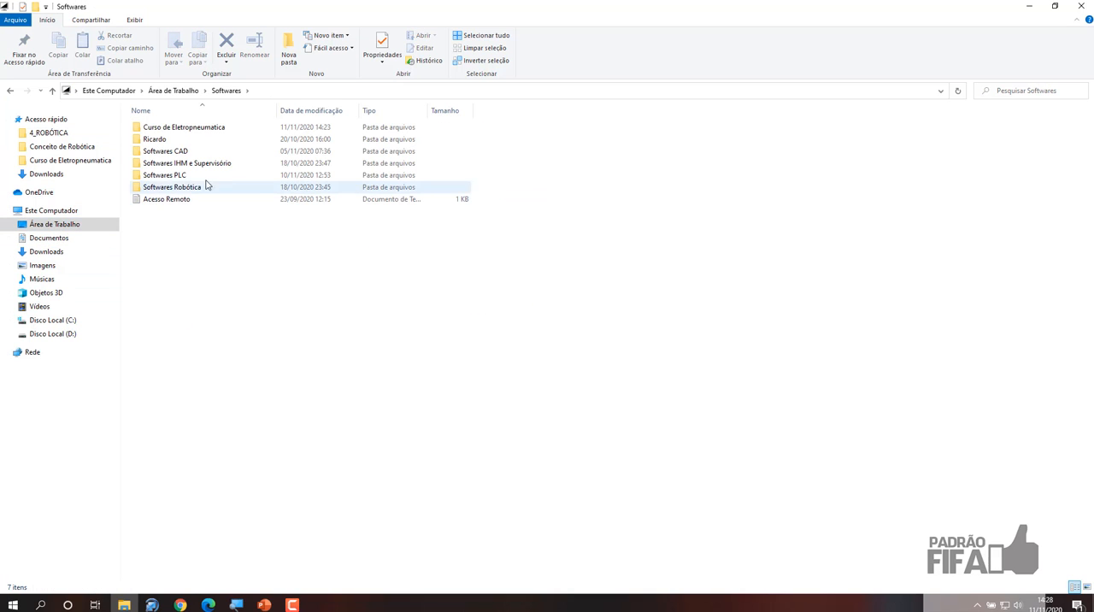
double_click(205, 165)
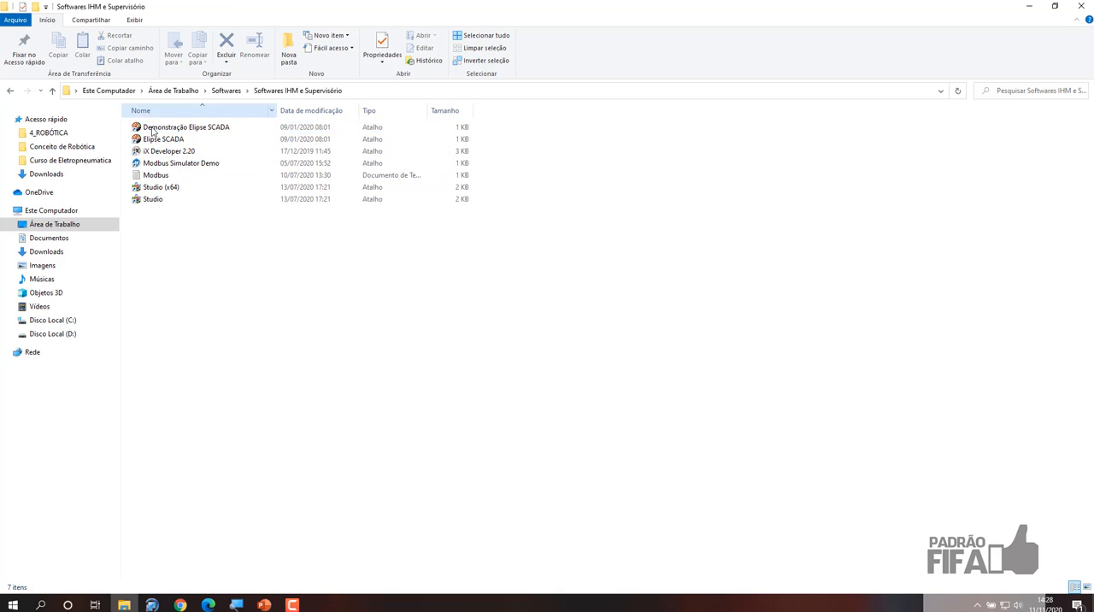
double_click(153, 200)
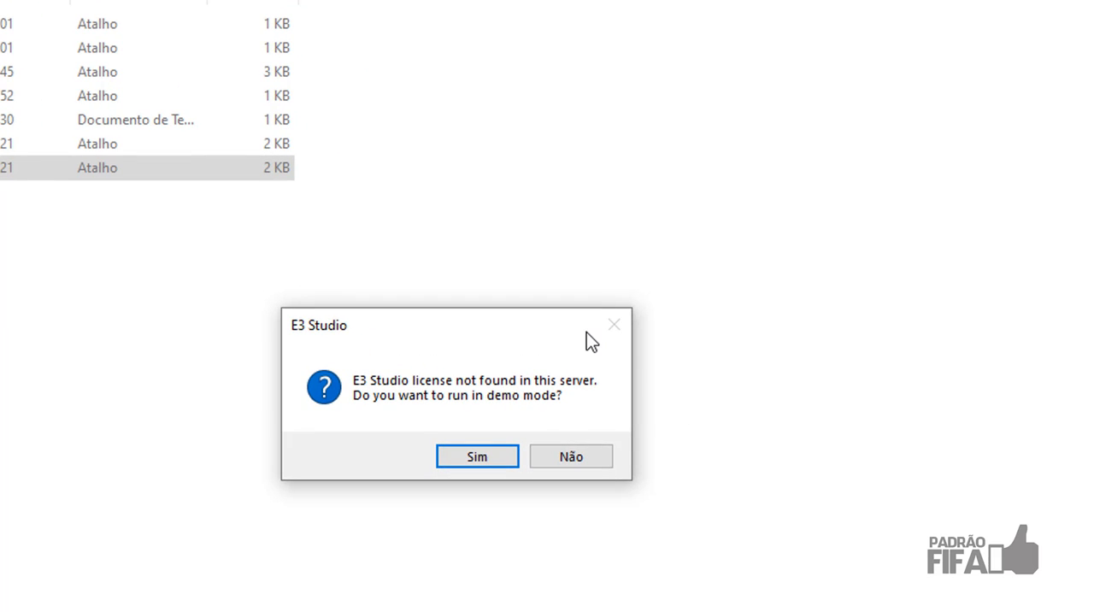
left_click(465, 462)
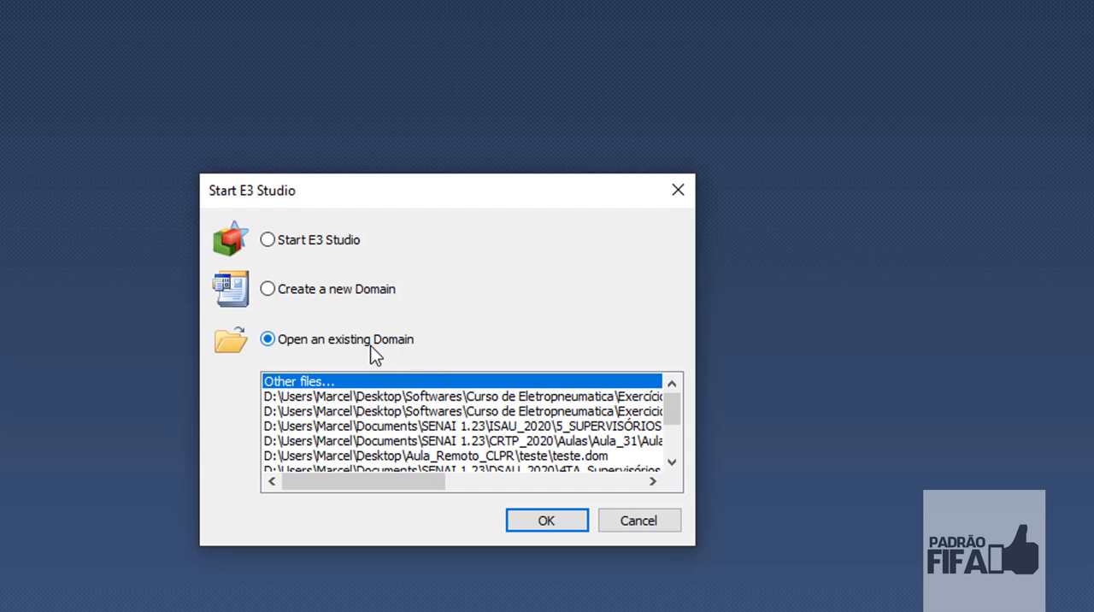
- Choose to create a new domain and proceed past the Application Wizard's welcome page
left_click_drag(348, 195, 438, 93)
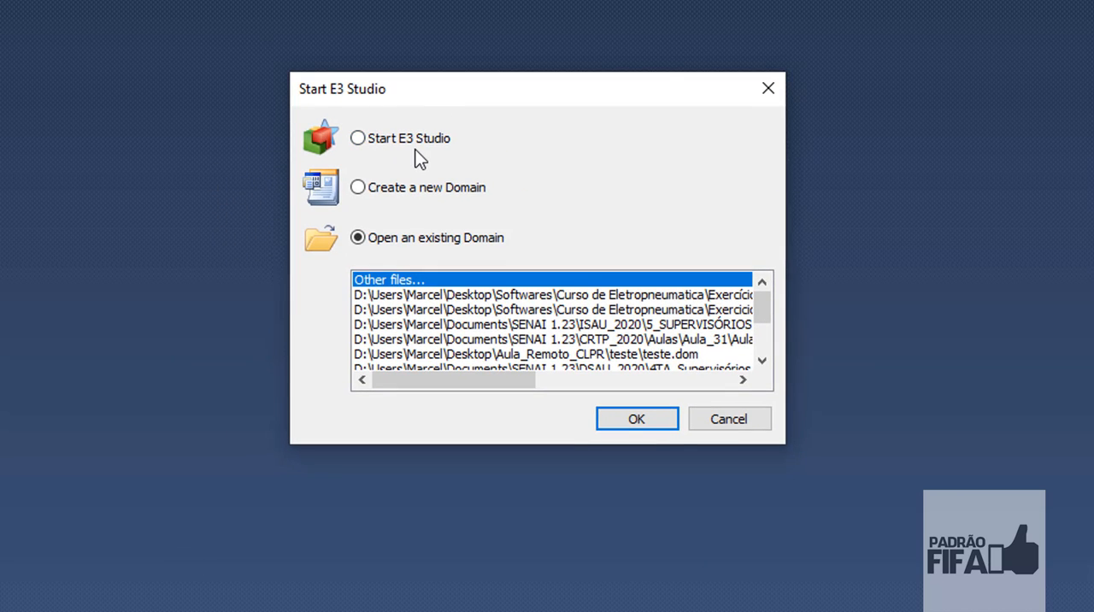
left_click(370, 191)
left_click(633, 419)
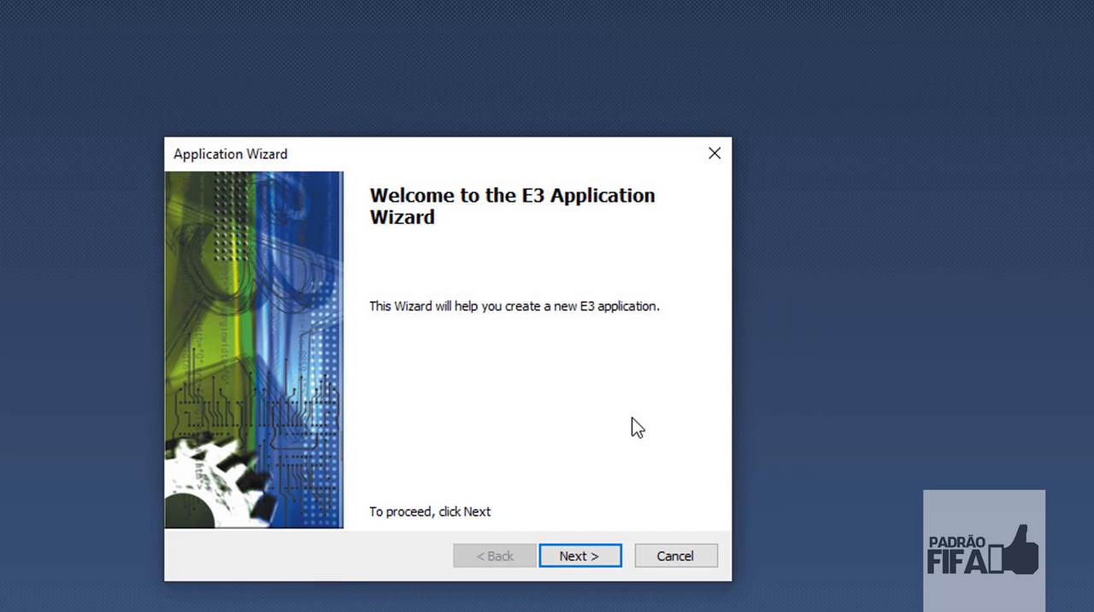
left_click_drag(465, 139, 665, 42)
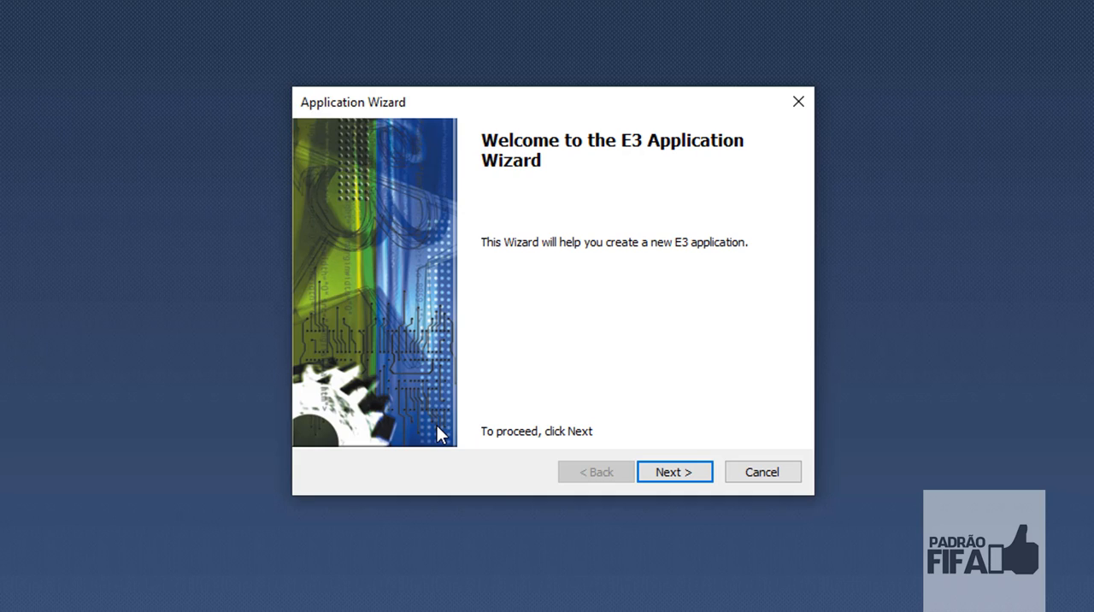
left_click(691, 481)
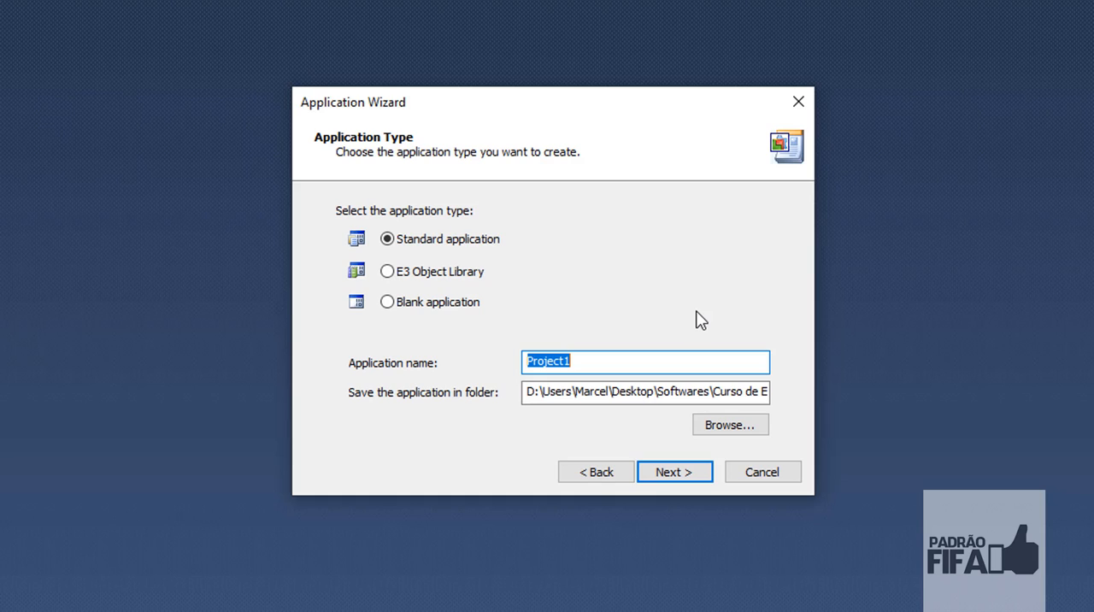
- Name the standard application Aula_1 and set its save location to the Sistemas Supervisóri... course folder
type("Aula_1")
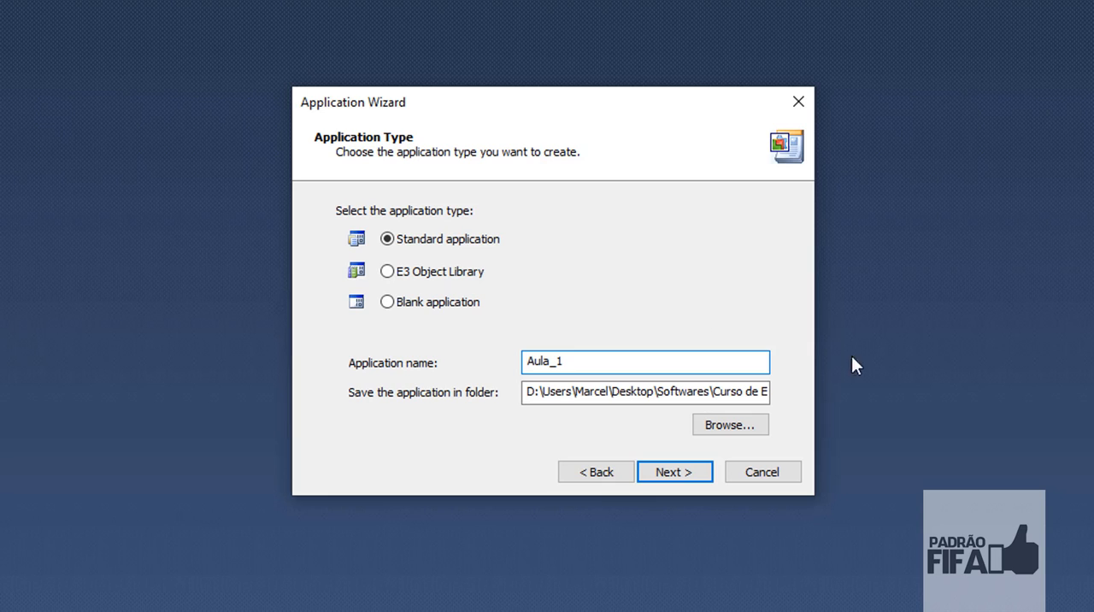
left_click(722, 425)
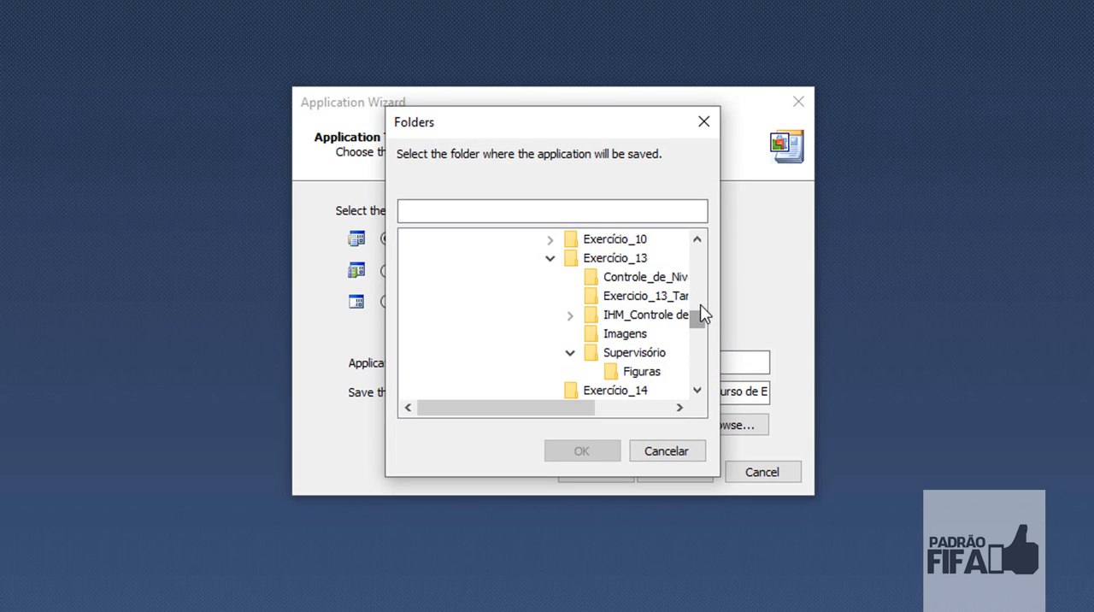
mouse_move(700, 325)
left_mouse_down()
mouse_move(707, 301)
mouse_move(711, 336)
left_mouse_up()
left_click(662, 371)
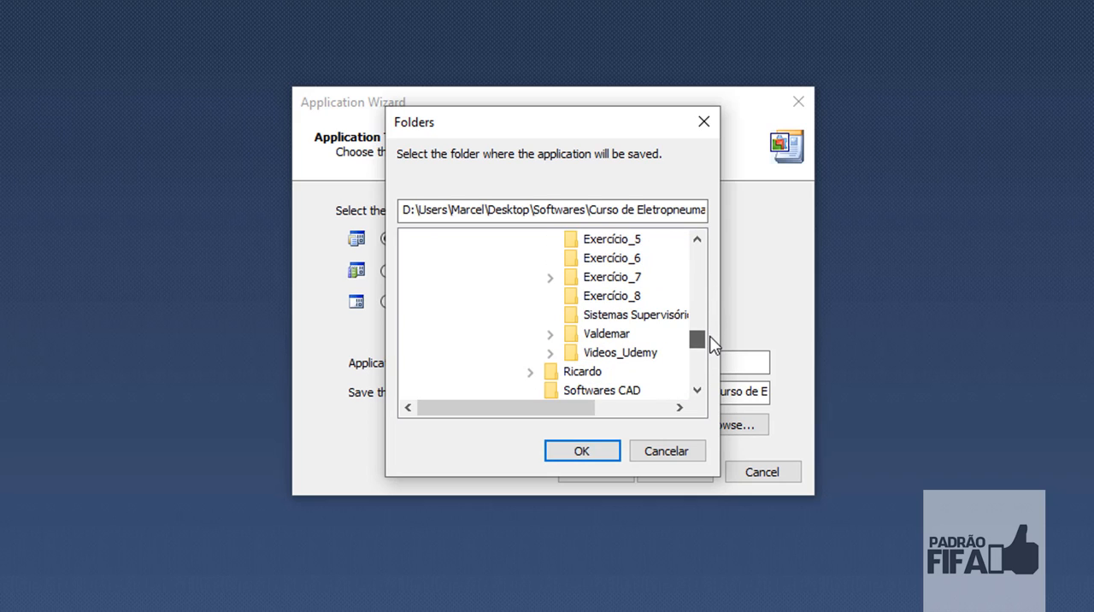
left_click(667, 317)
left_click(594, 454)
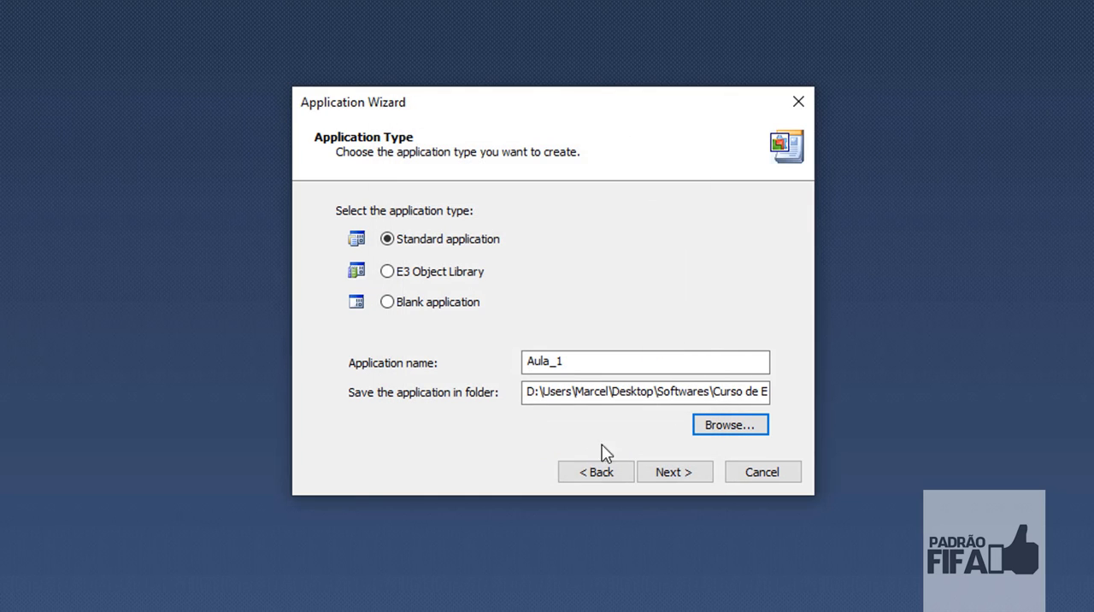
left_click(690, 476)
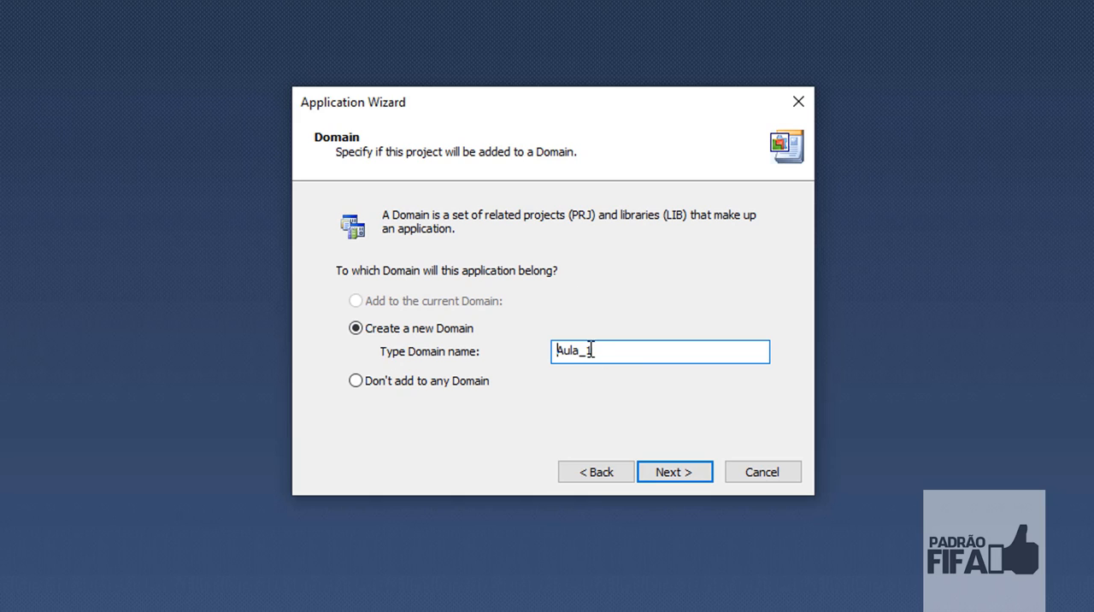
- Create the application in a new Aula_1 domain with automatic 1920 x 1080 resolution and no I/O driver, database or Alarm Server
left_click(670, 469)
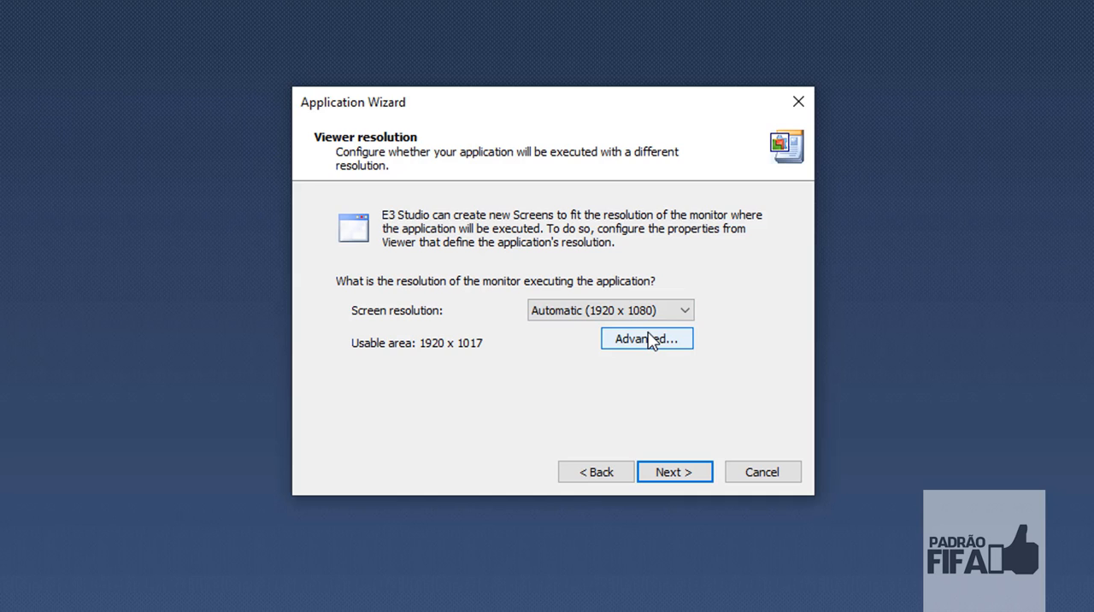
left_click(667, 478)
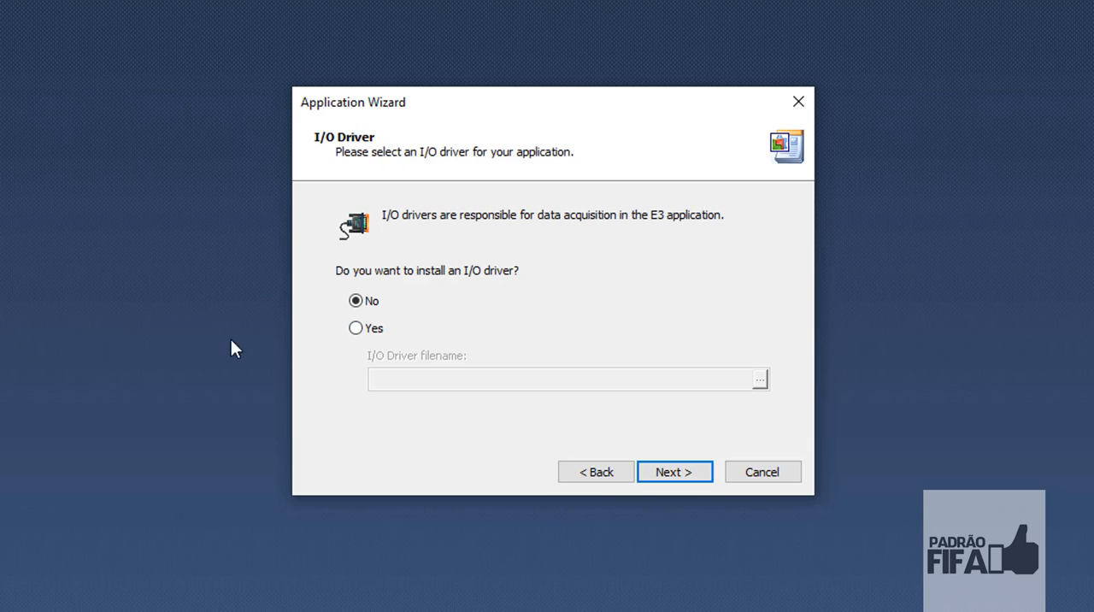
left_click(690, 478)
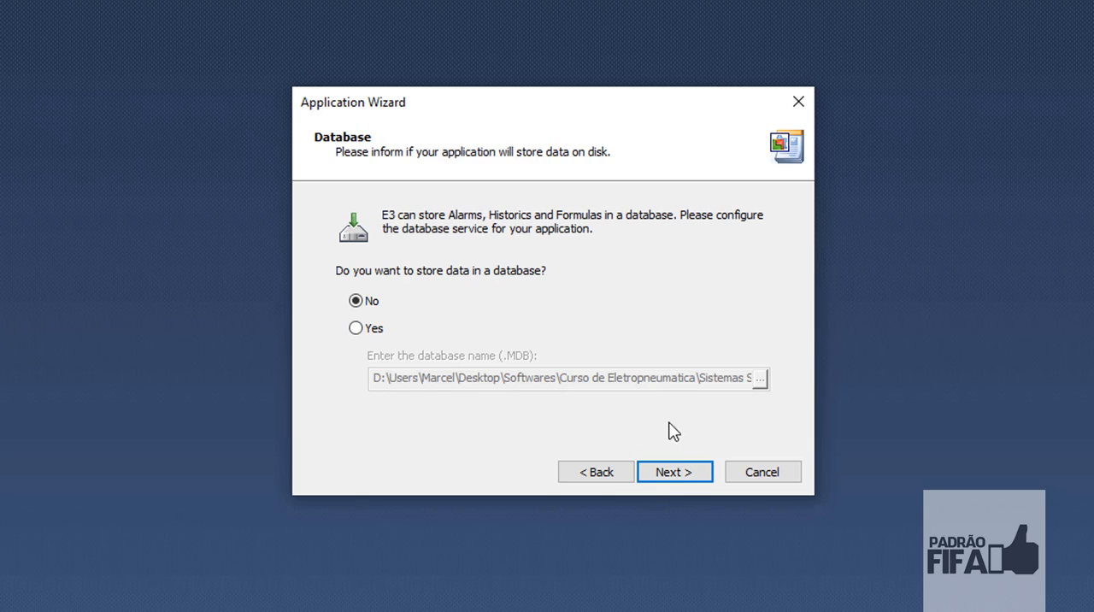
left_click(676, 472)
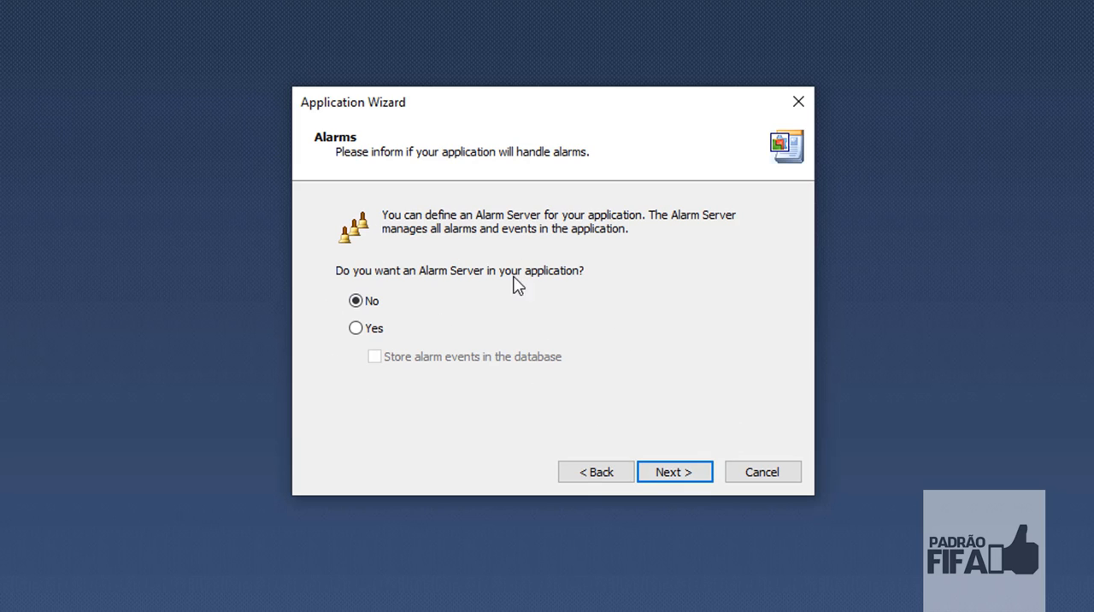
left_click(681, 474)
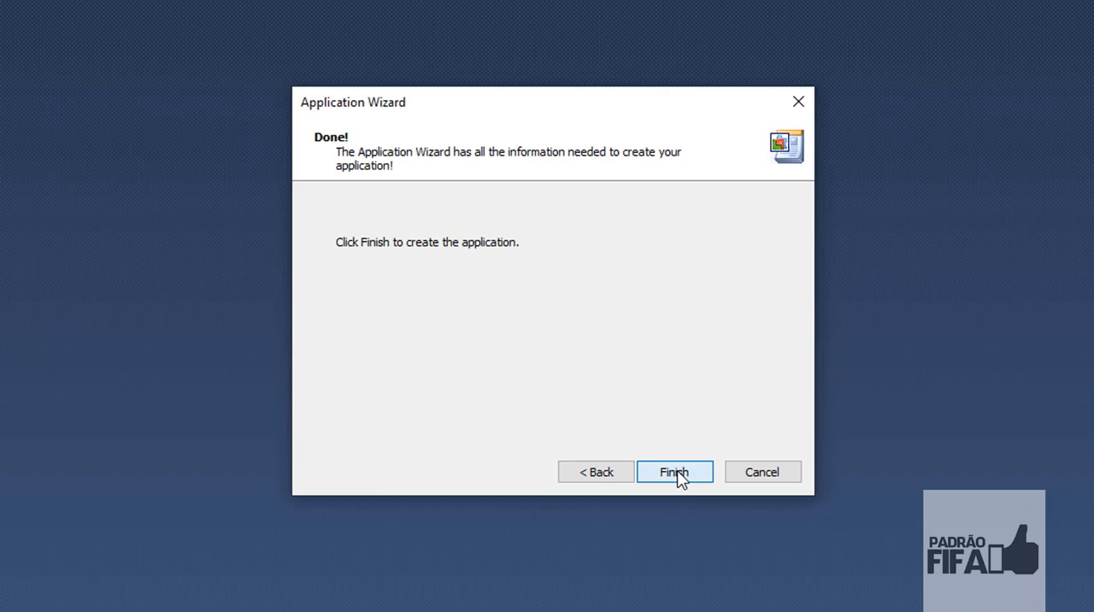
left_click(674, 473)
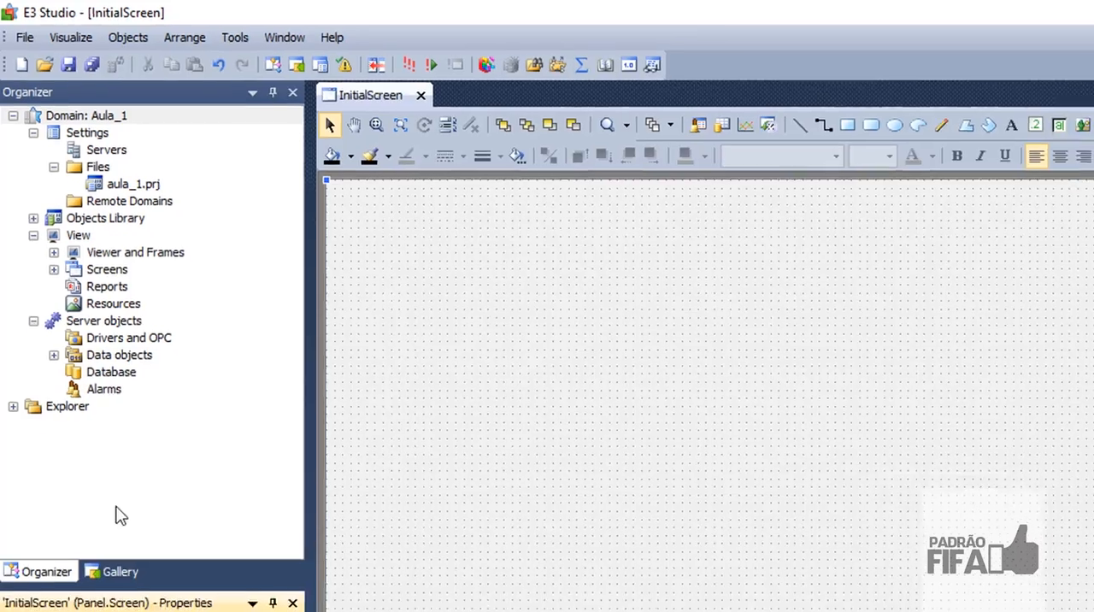
- Browse the symbol gallery's Air Conditioning and Controllers categories
left_click(115, 572)
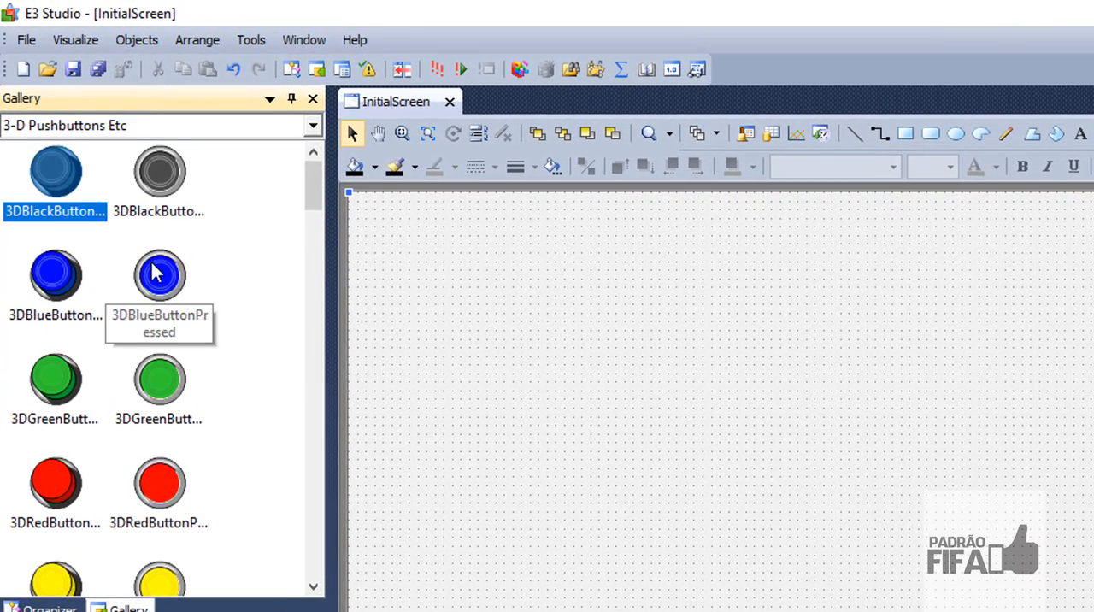
left_click(313, 126)
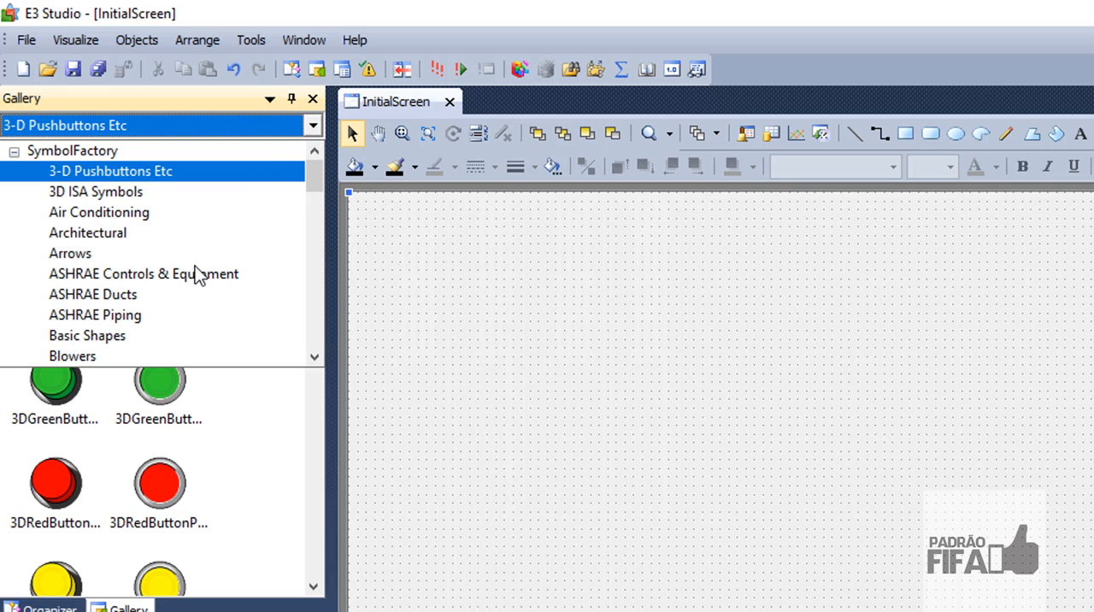
left_click(107, 213)
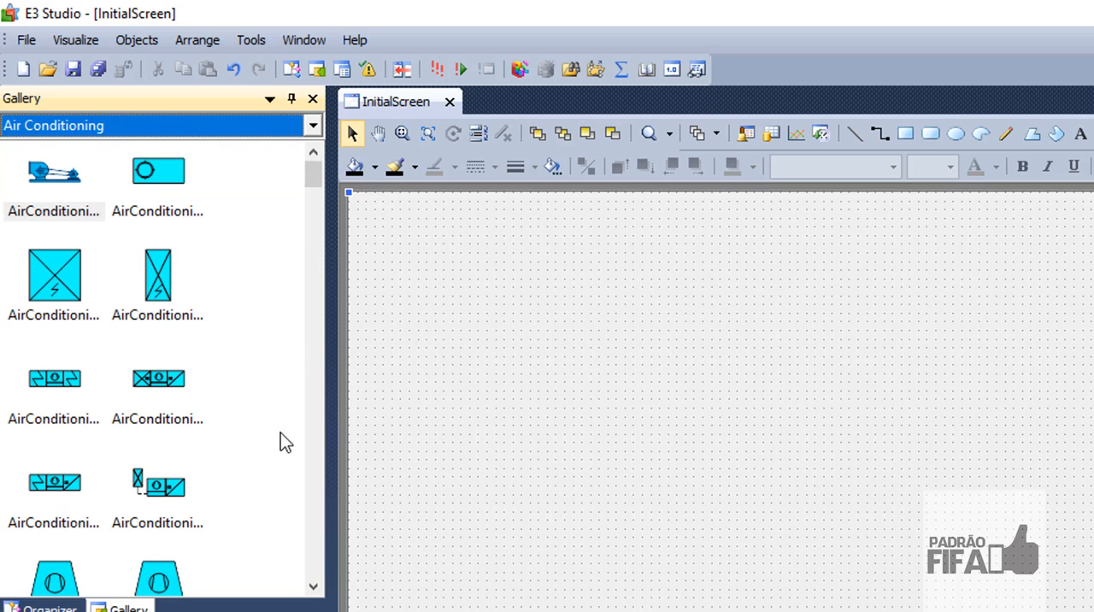
left_click(81, 212)
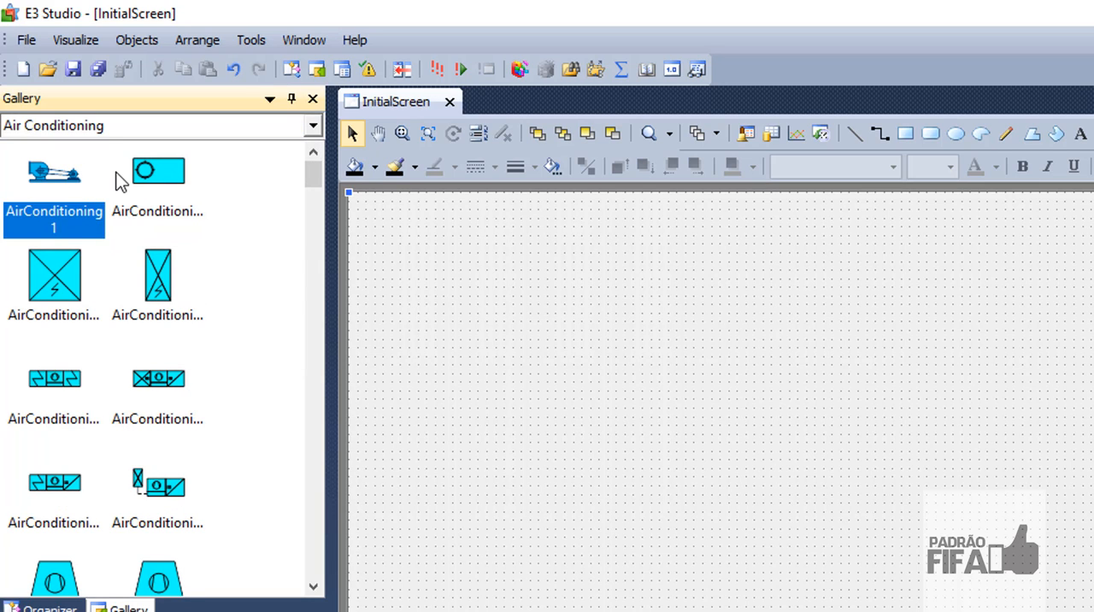
left_click(311, 127)
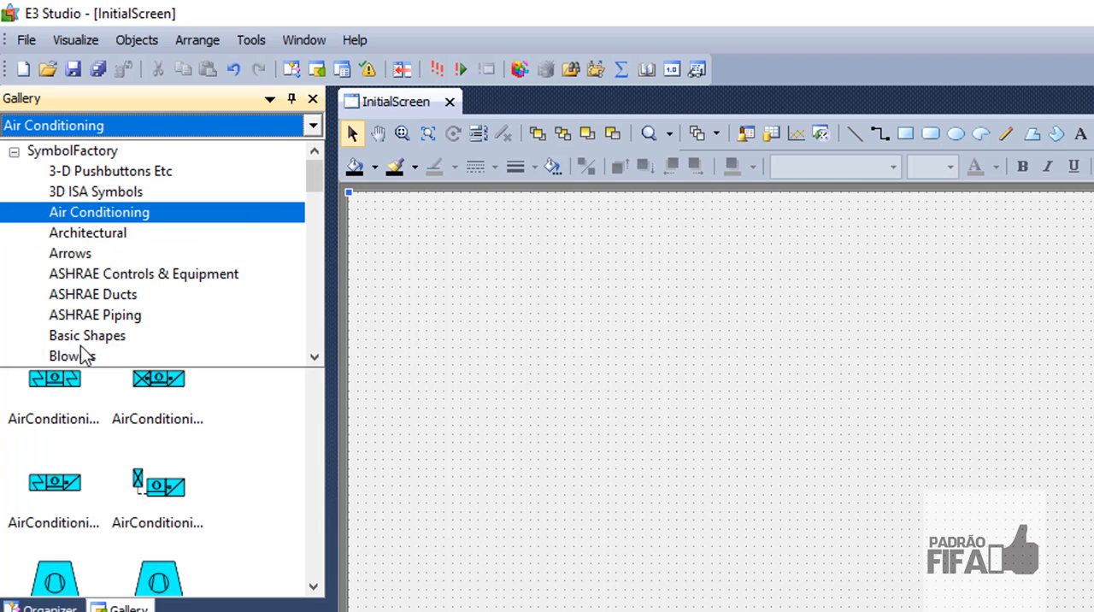
scroll(103, 312, "down", 3)
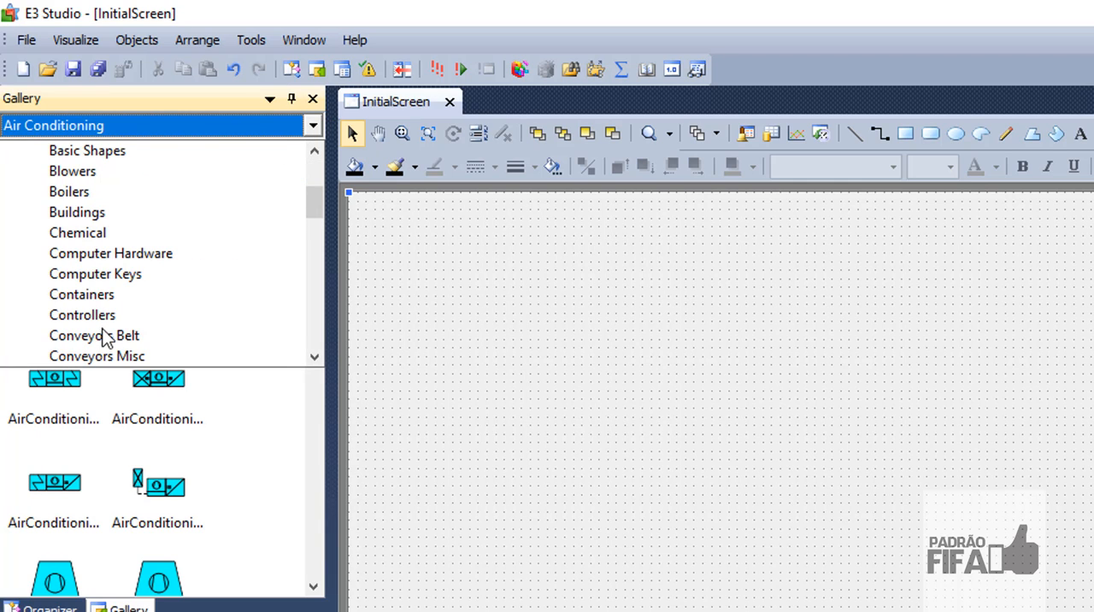
left_click(108, 318)
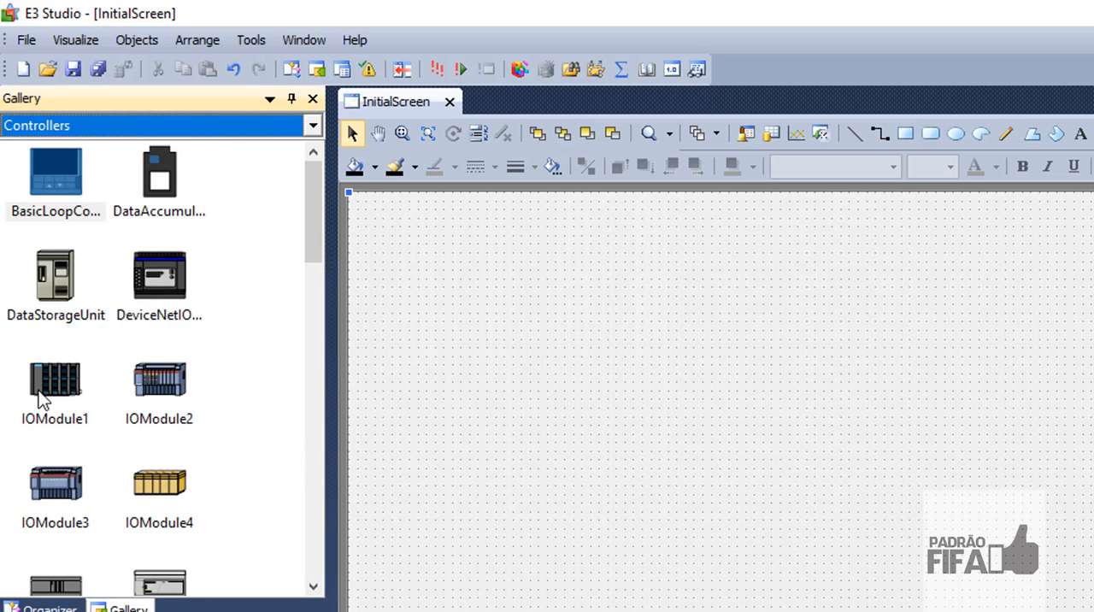
- Place the BasicLoopCo... controller symbol on InitialScreen, and delete it again
left_click_drag(91, 213, 715, 400)
left_click(739, 407)
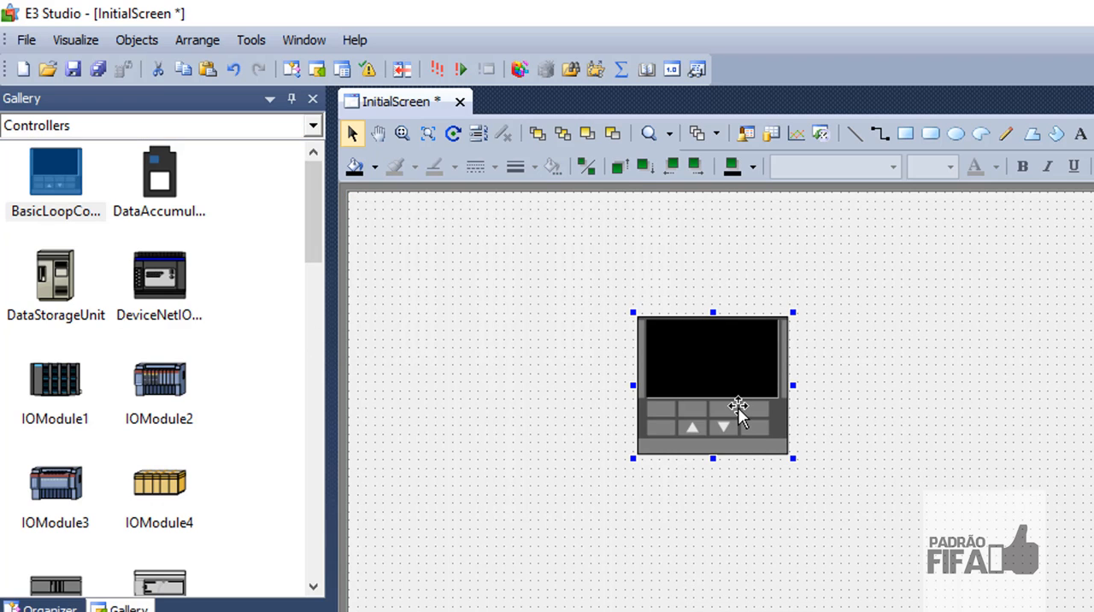
key("Delete")
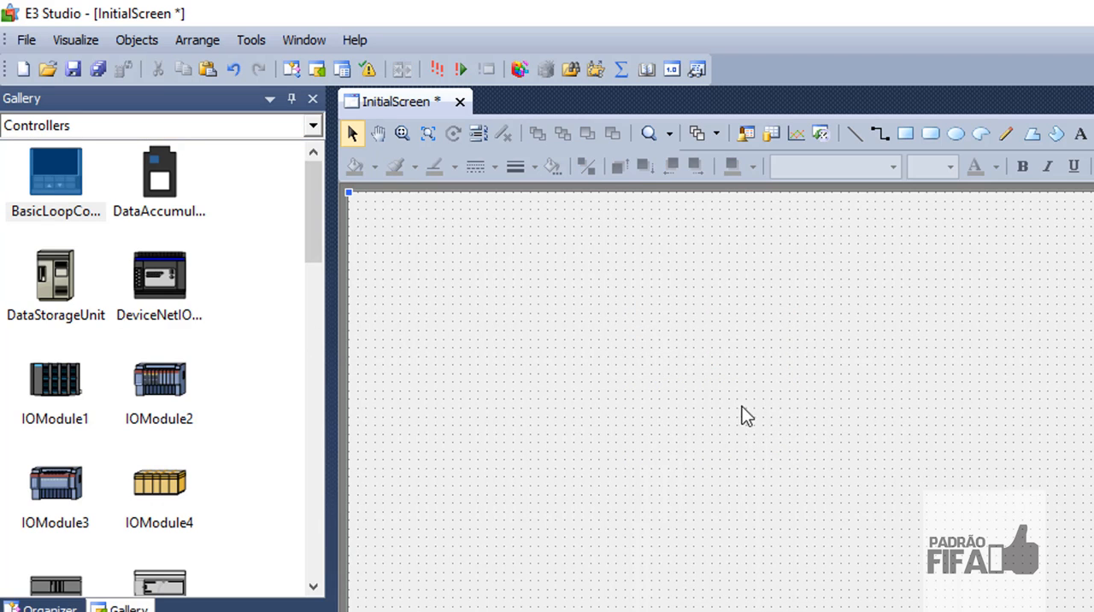
- Examine the Aula_1 domain tree in the Organizer: Objects Library, Viewer and Frames, Screens, and Drivers and OPC
left_click(61, 608)
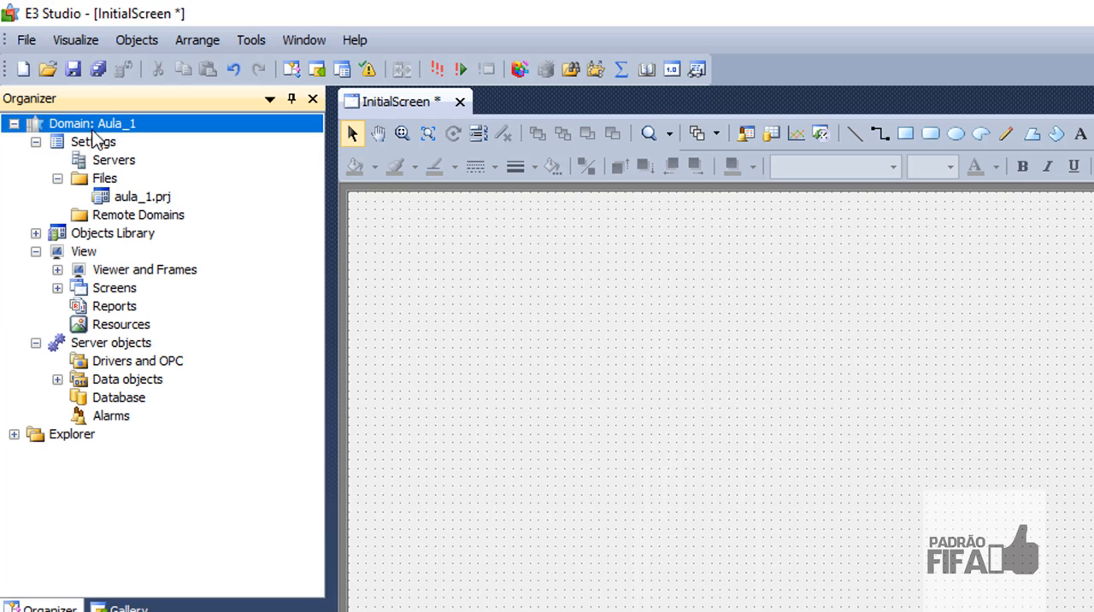
left_click(35, 233)
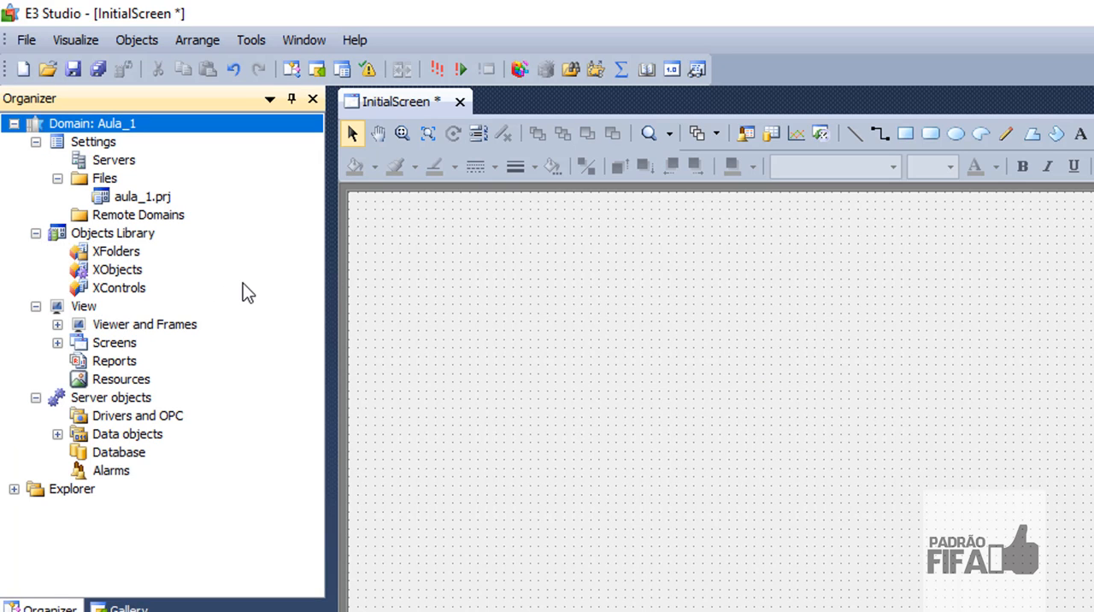
left_click(58, 324)
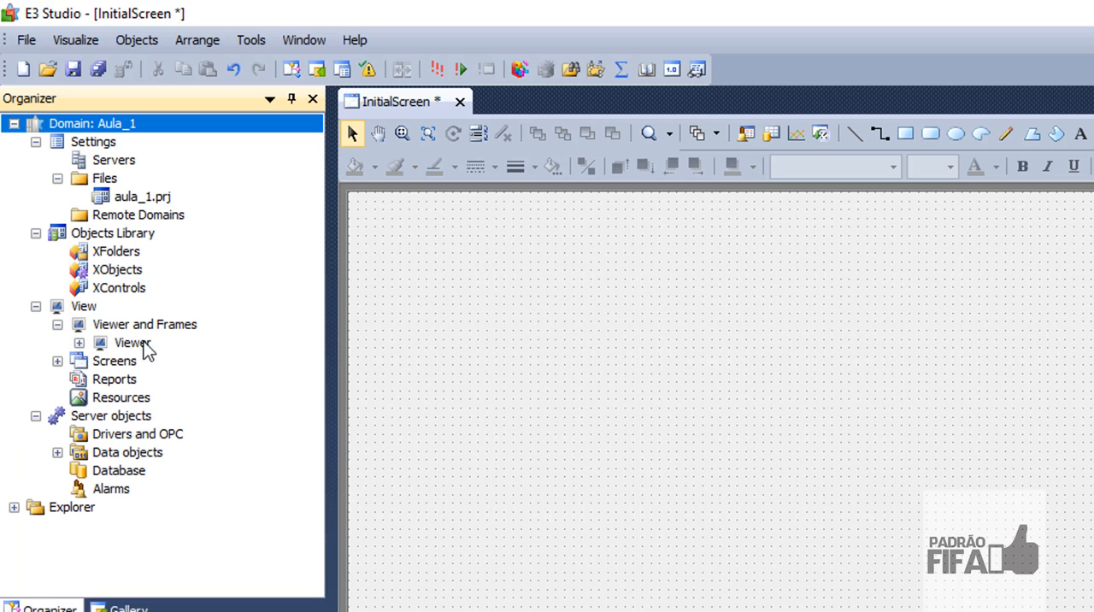
left_click(57, 361)
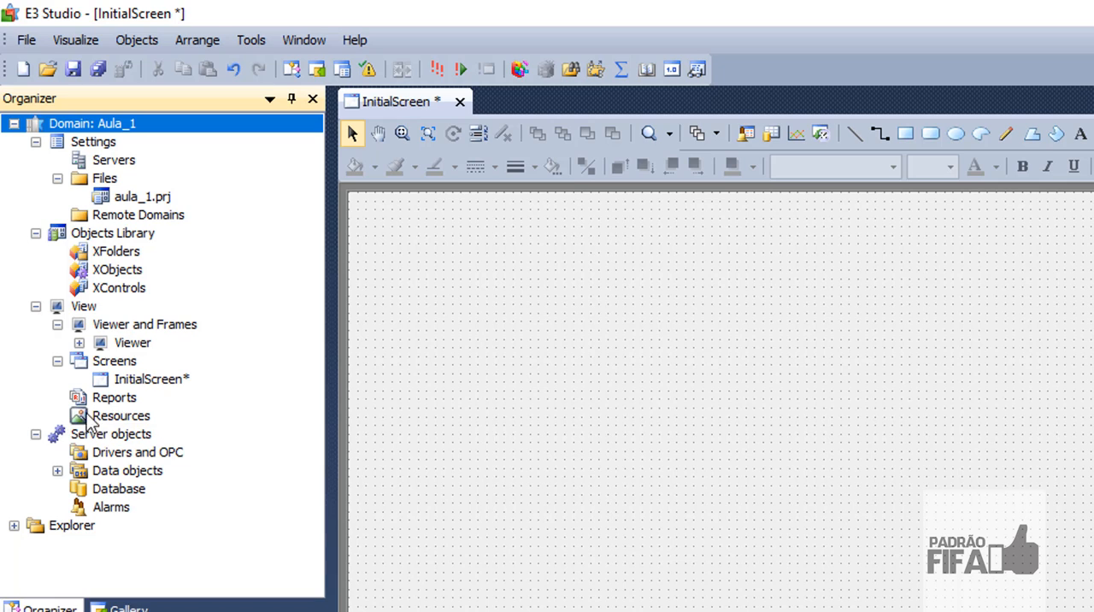
left_click(118, 456)
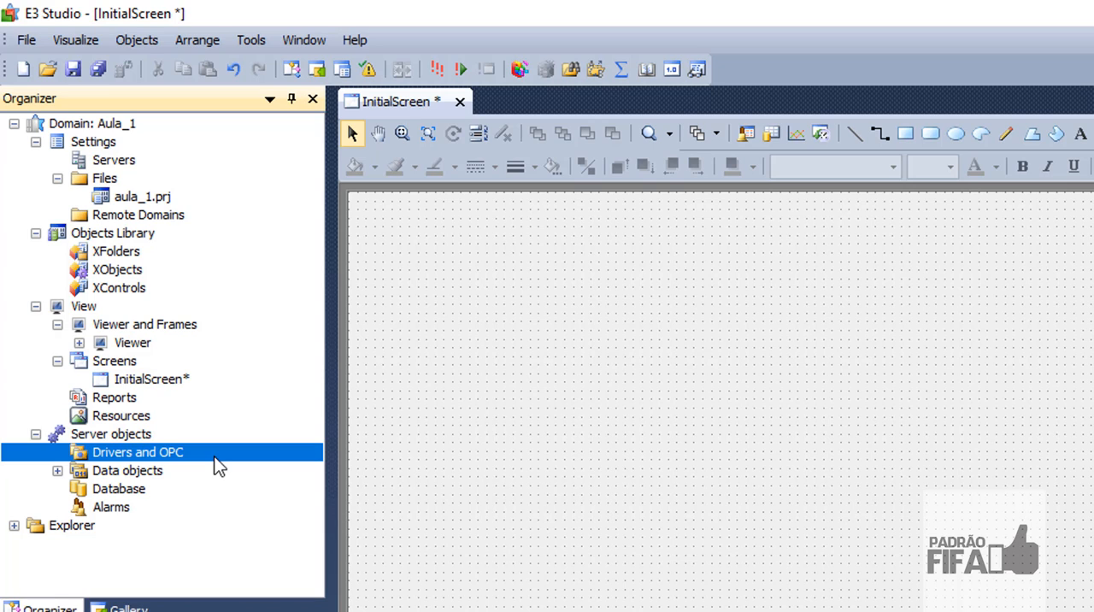
- Examine the Data objects folder and the Alarms entry under Server objects in the Aula_1 domain tree
left_click(57, 470)
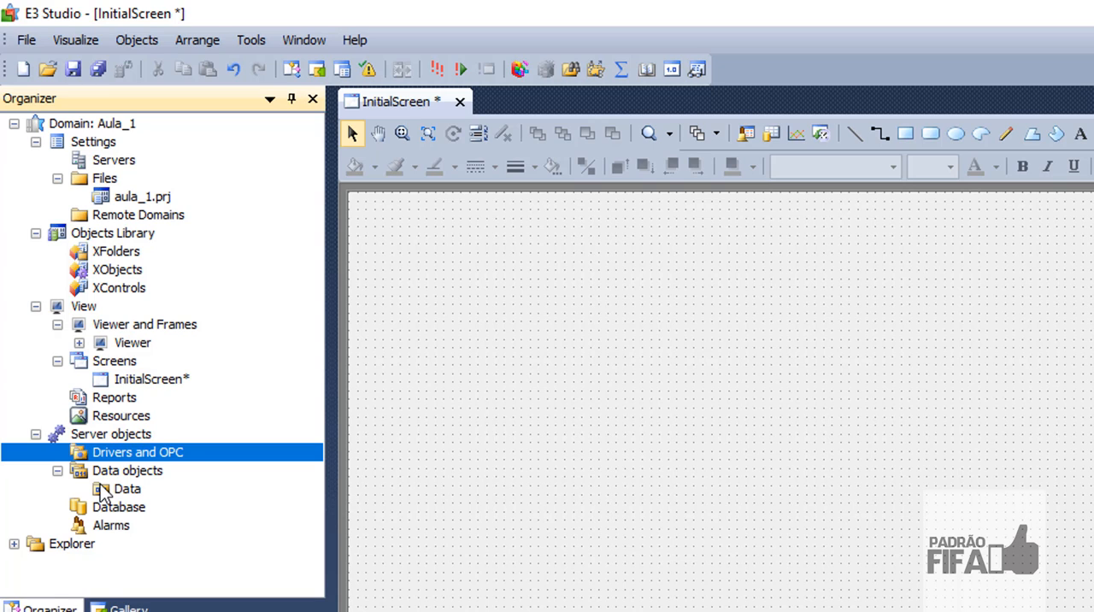
left_click(115, 526)
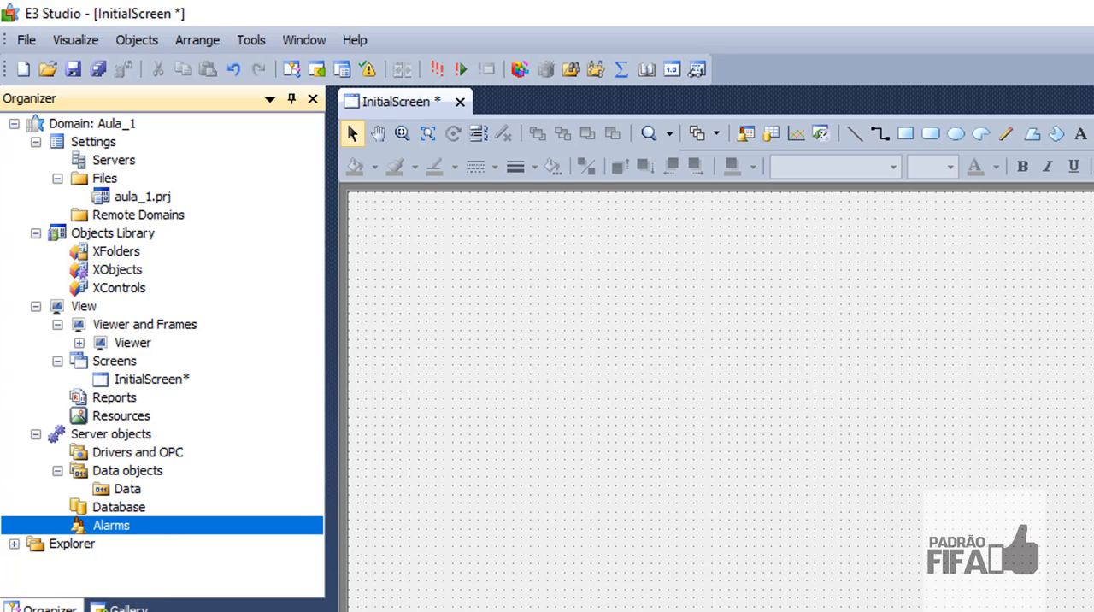
left_click(69, 125)
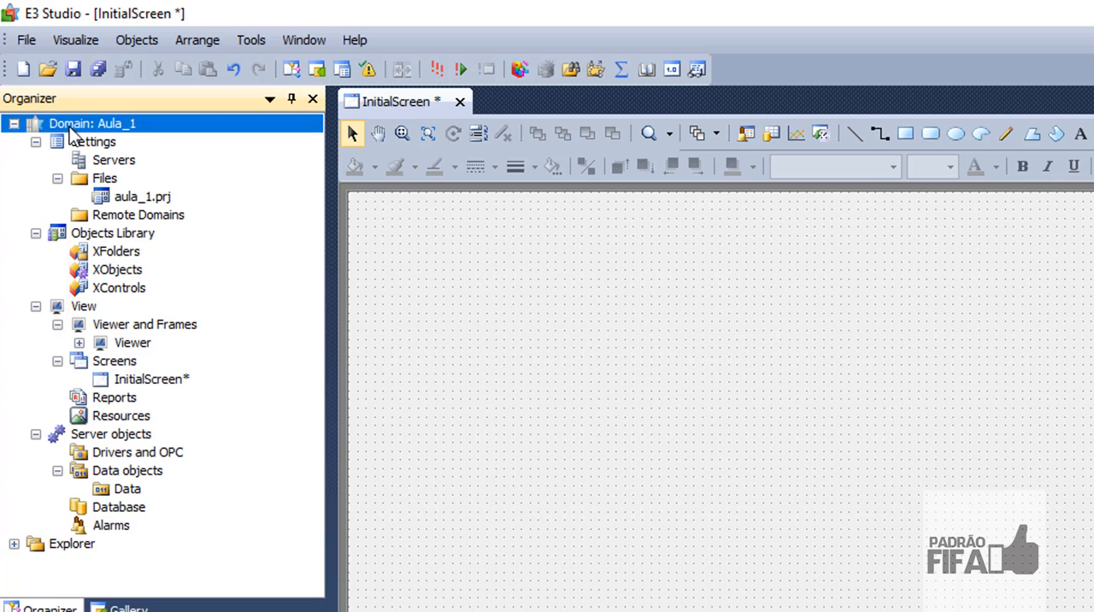
- Set the BackgroundColor of InitialScreen to red (255, 0, 0)
left_click(718, 376)
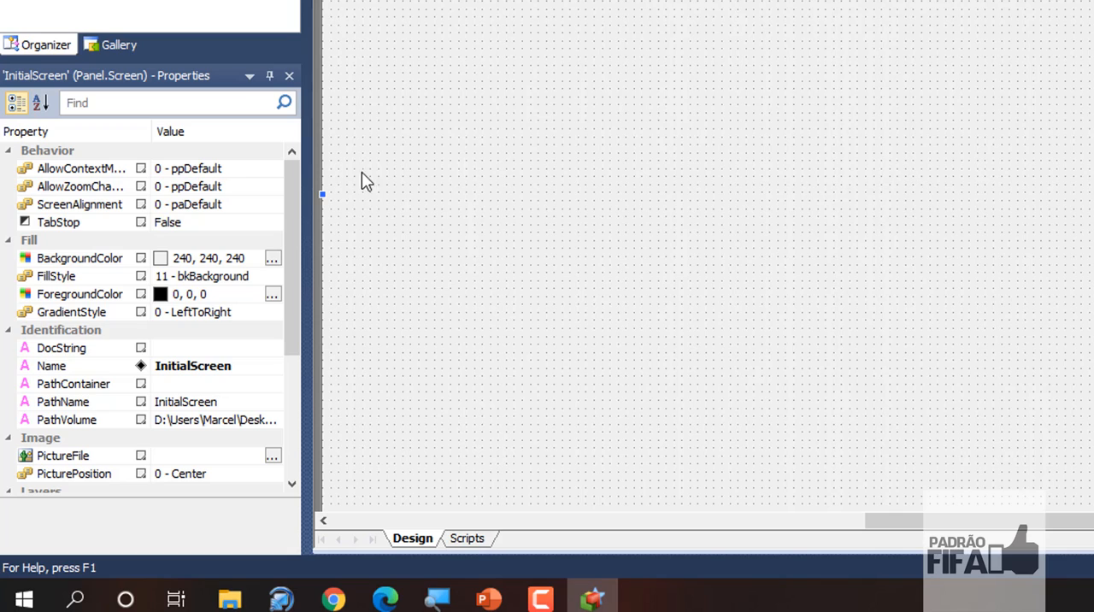
left_click(272, 259)
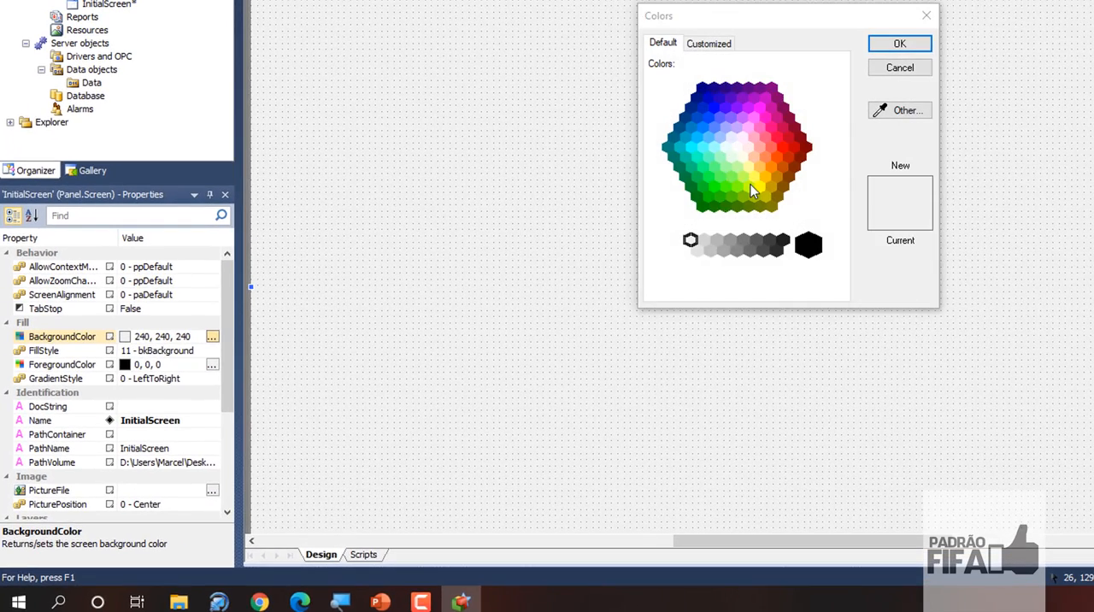
left_click(783, 145)
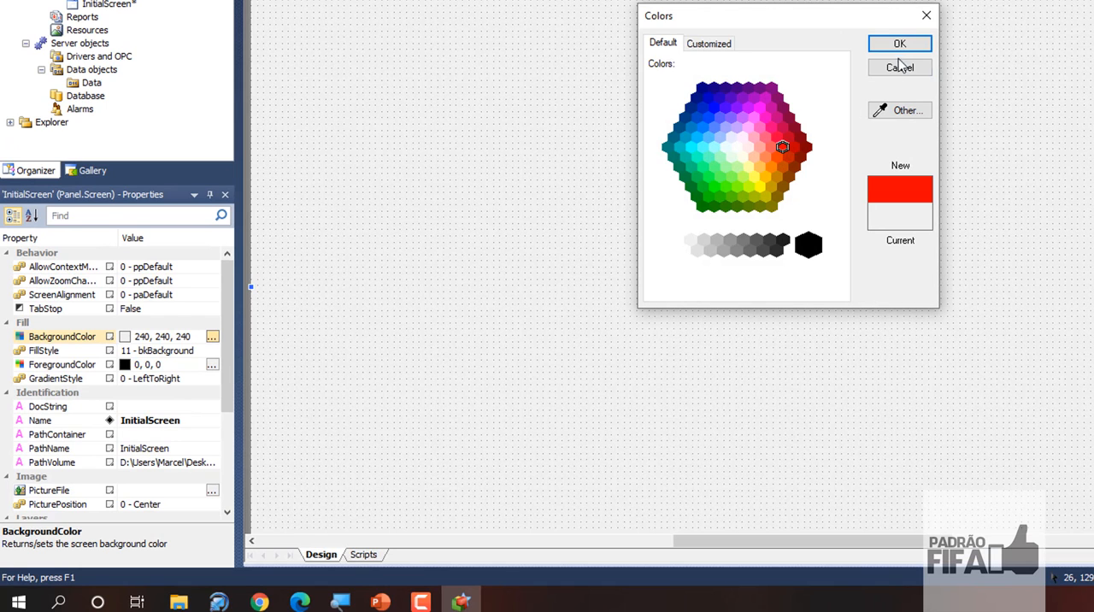
left_click(899, 46)
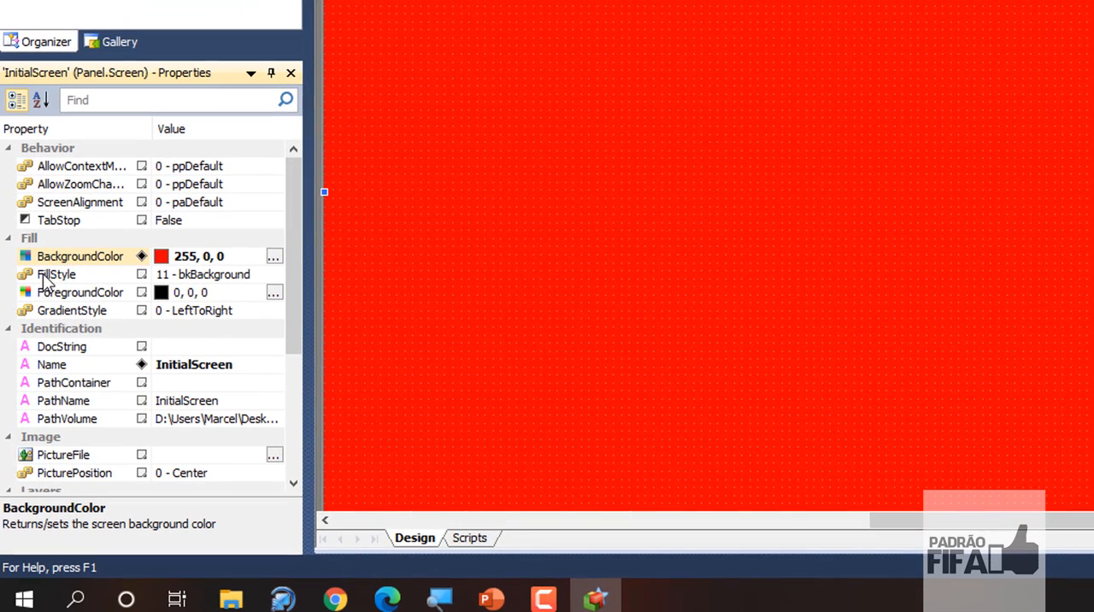
- Set the FillStyle of InitialScreen to 12 - bkPicture
left_click(211, 275)
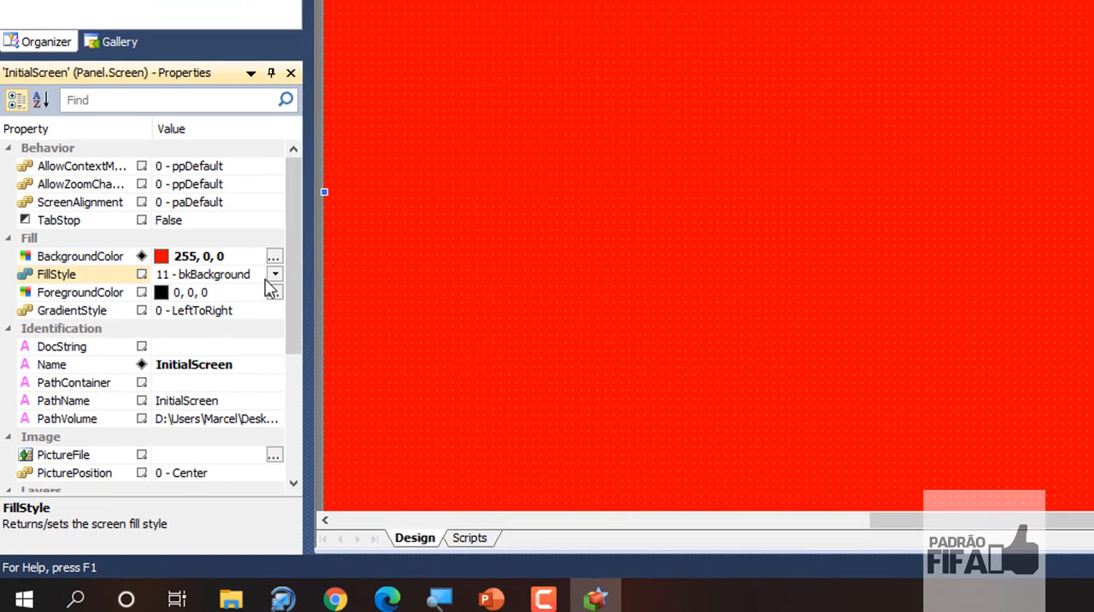
left_click(274, 274)
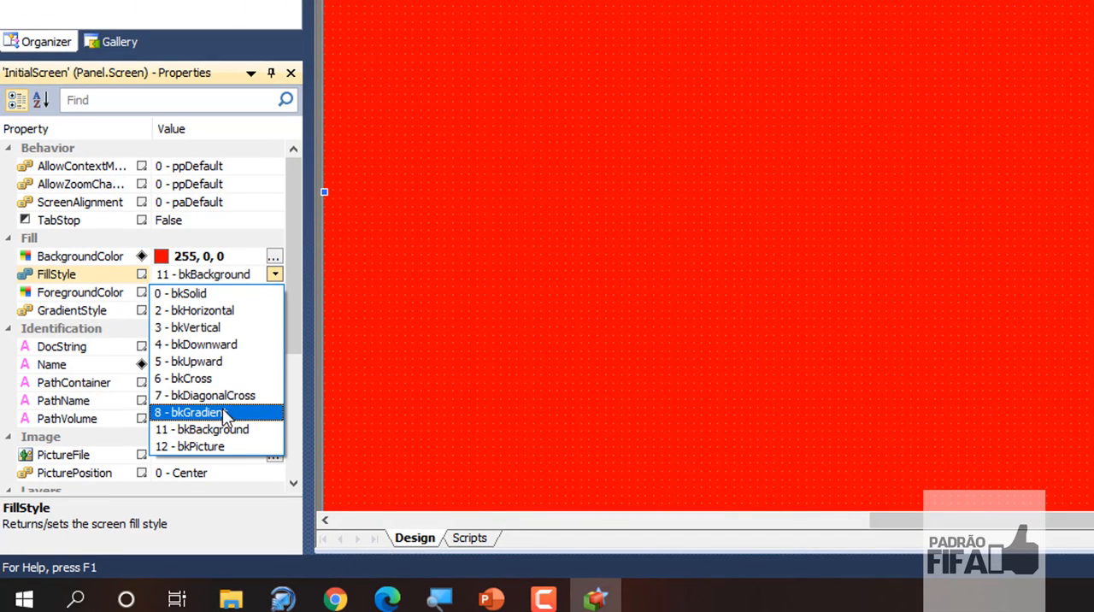
left_click(215, 447)
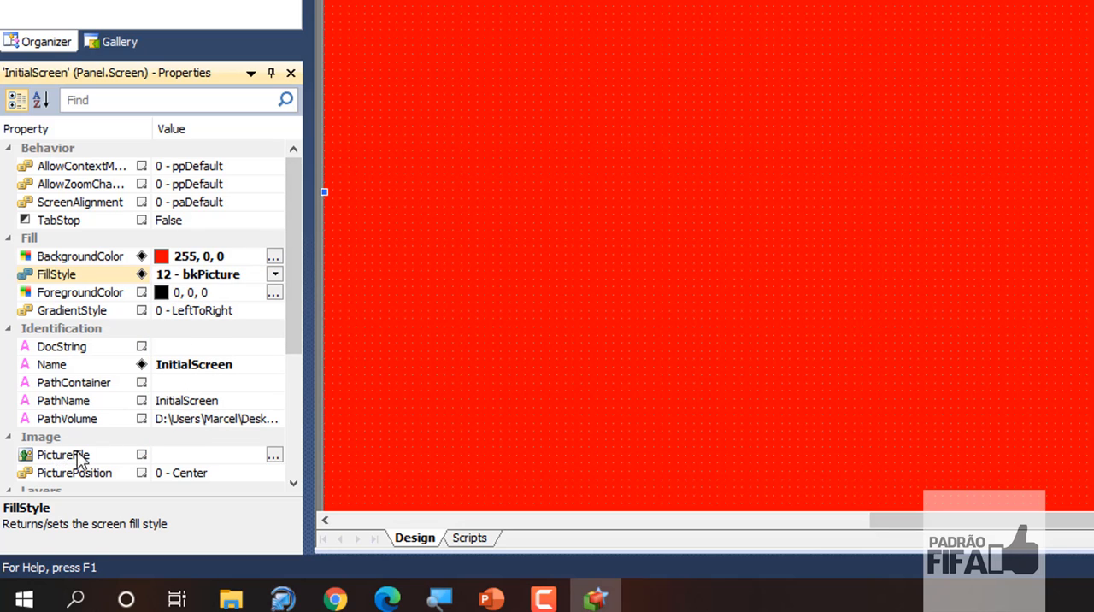
- Assign the robot image HTB1Uqk0SFXXXXc3apXXq6xXFXXXe from the Imagens folder as InitialScreen's PictureFile
left_click(175, 457)
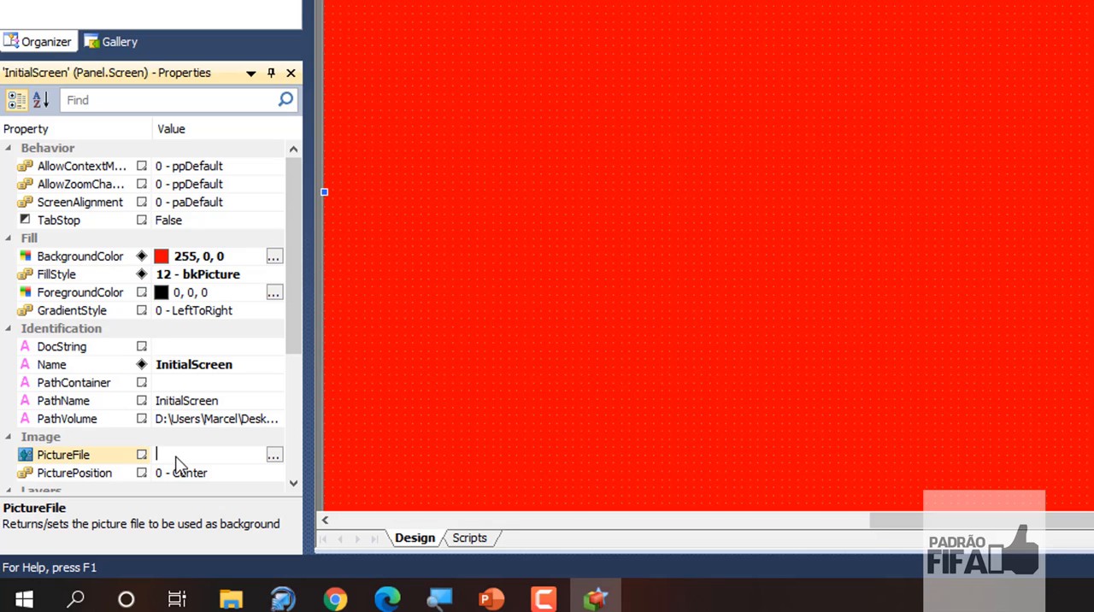
left_click(273, 456)
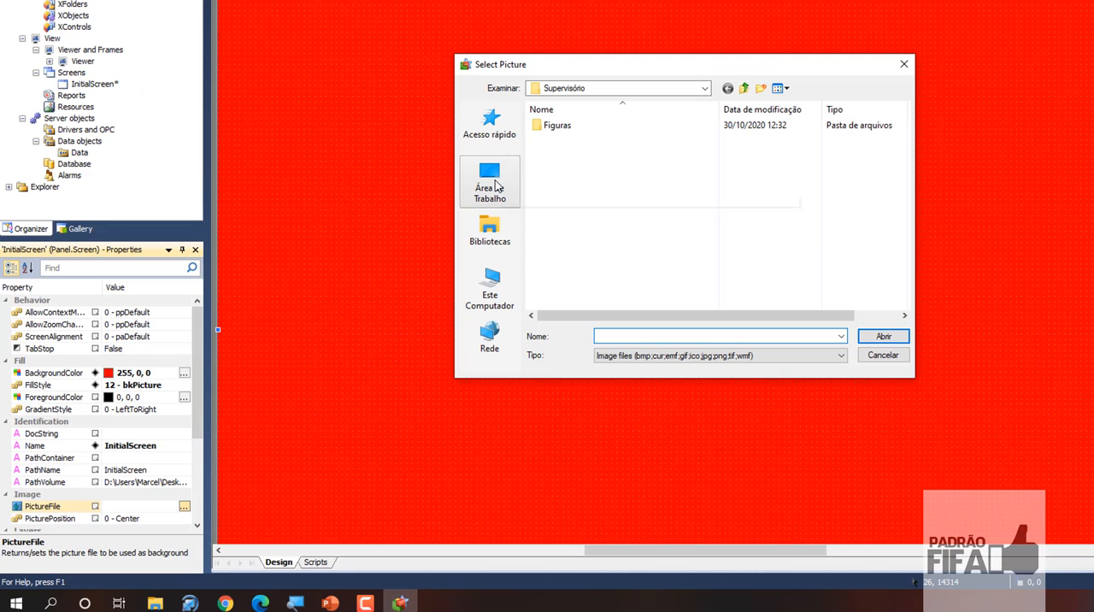
left_click(705, 89)
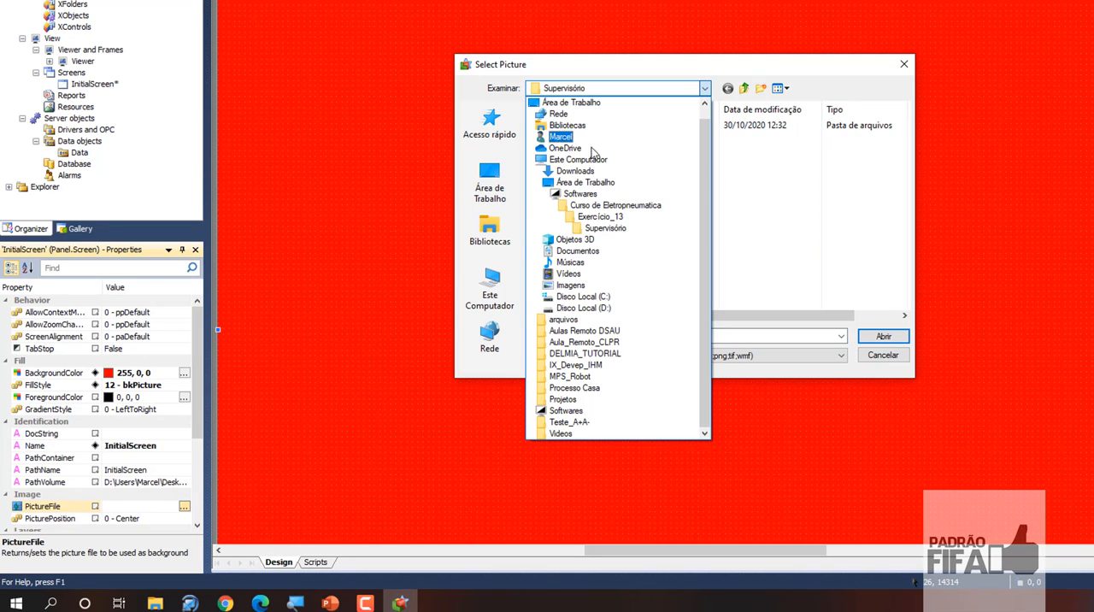
left_click(593, 285)
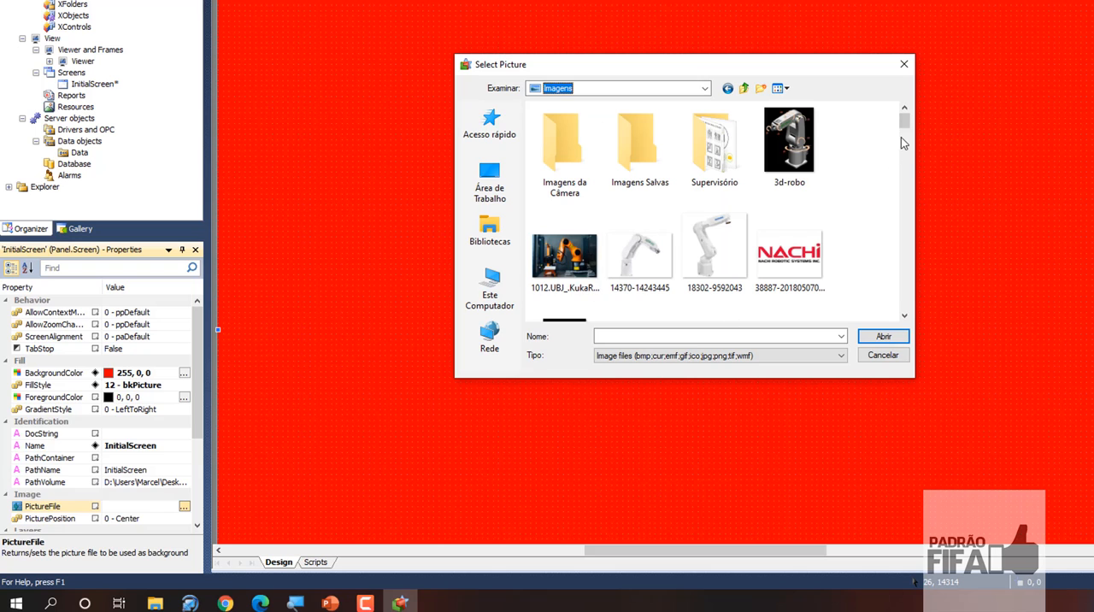
left_click_drag(906, 128, 910, 194)
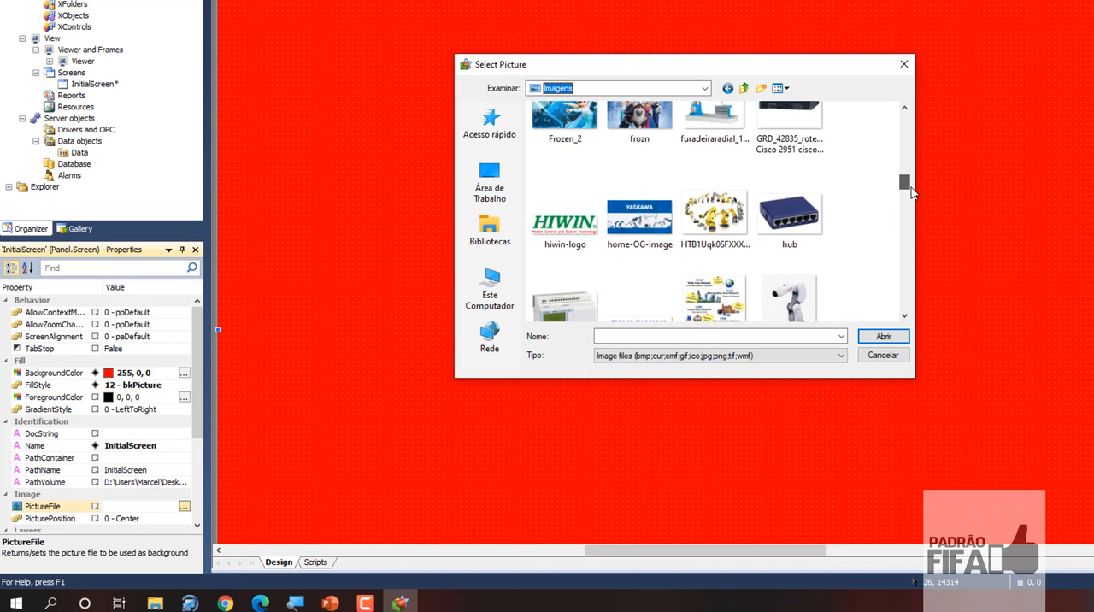
left_click(715, 214)
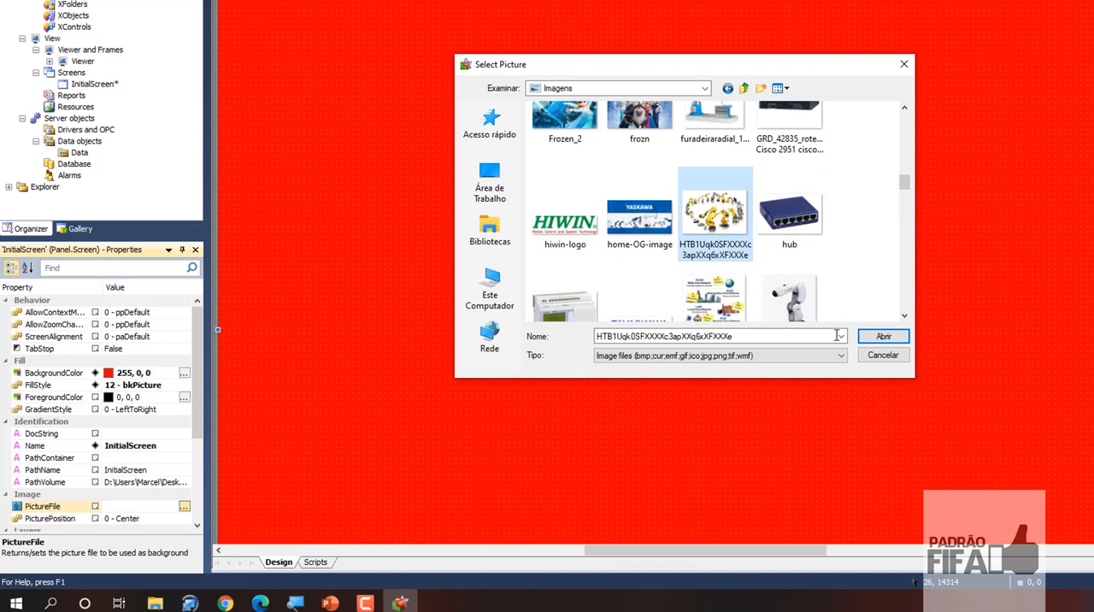
left_click(883, 336)
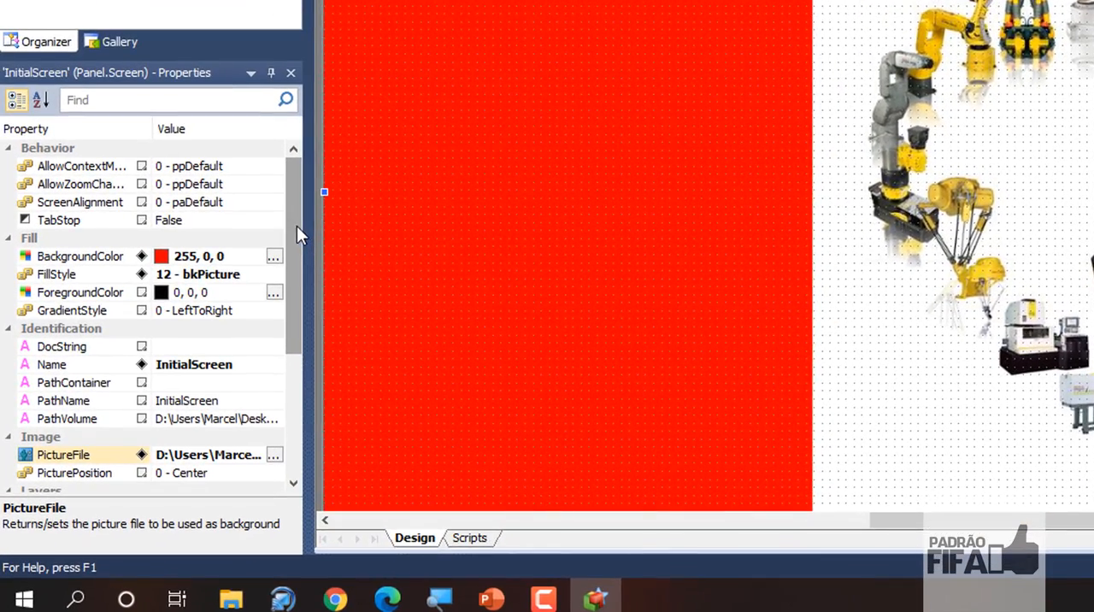
- Set InitialScreen's PicturePosition to 2 - Stretch
left_click_drag(296, 226, 299, 268)
left_click(222, 404)
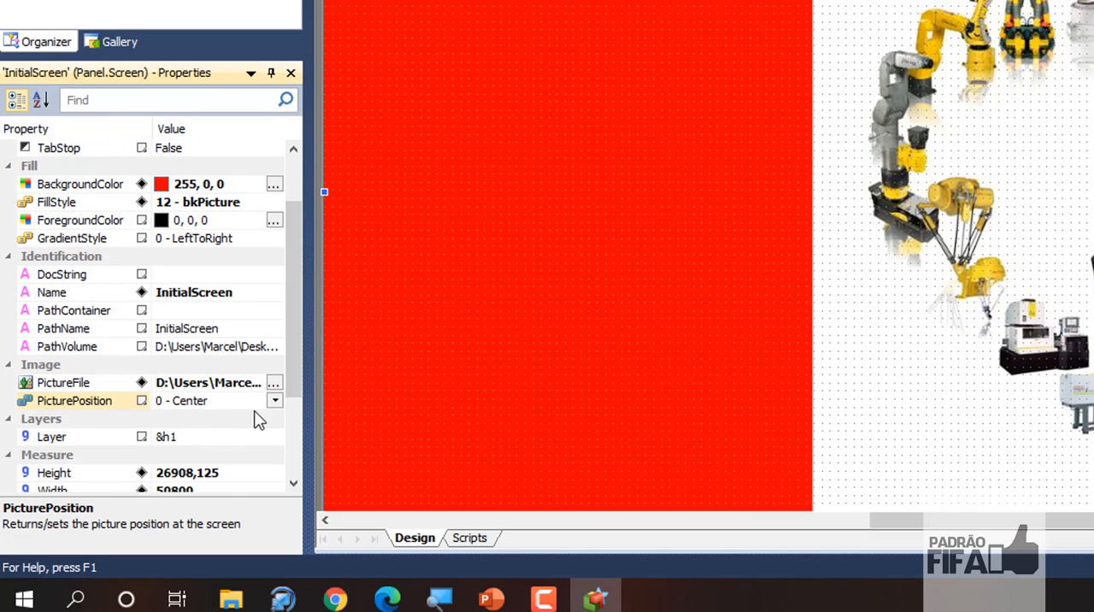
left_click(275, 400)
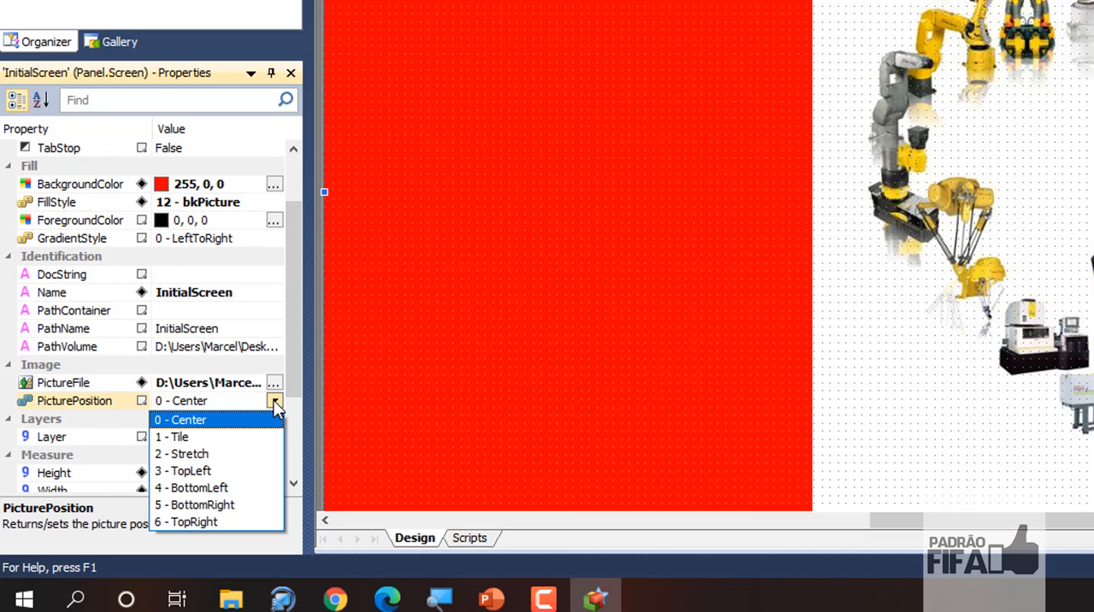
left_click(217, 456)
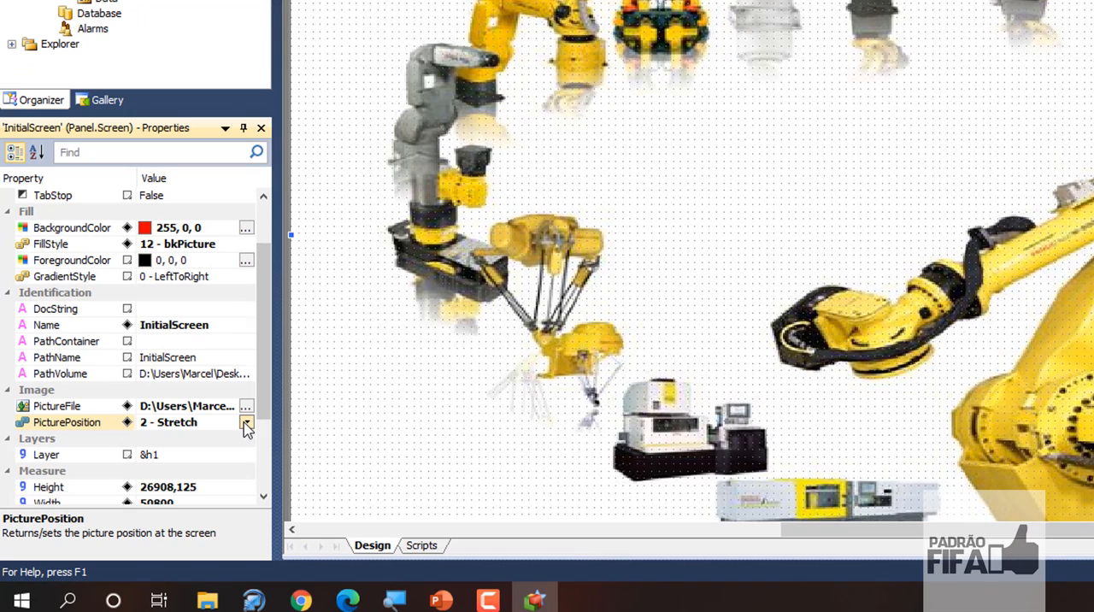
- Try the 1 - Tile and 3 - TopLeft picture positions for the background image of InitialScreen
left_click(156, 492)
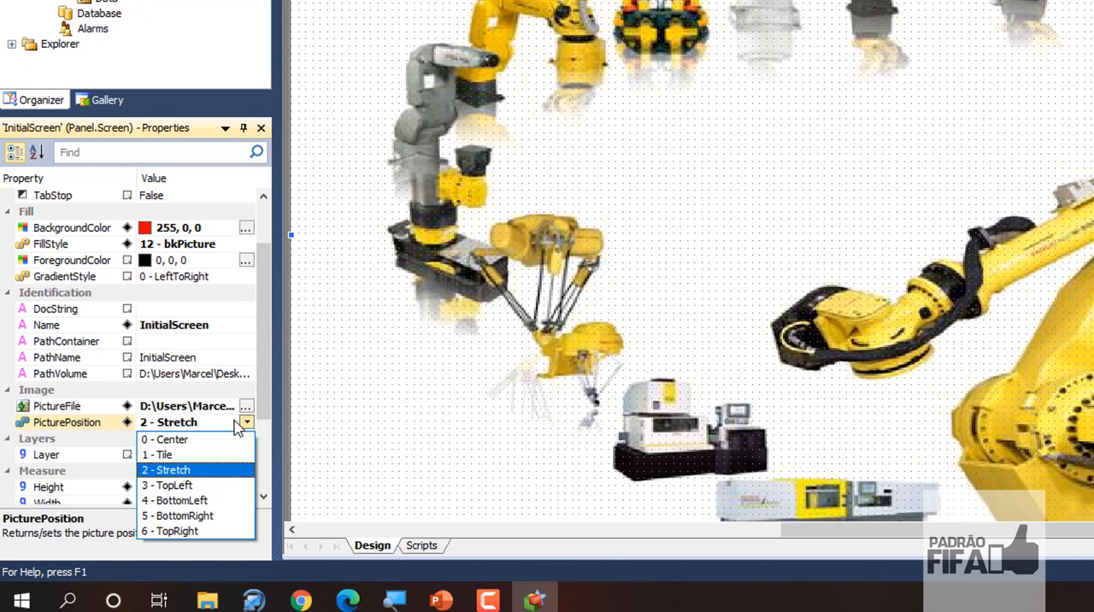
left_click(184, 456)
left_click(247, 424)
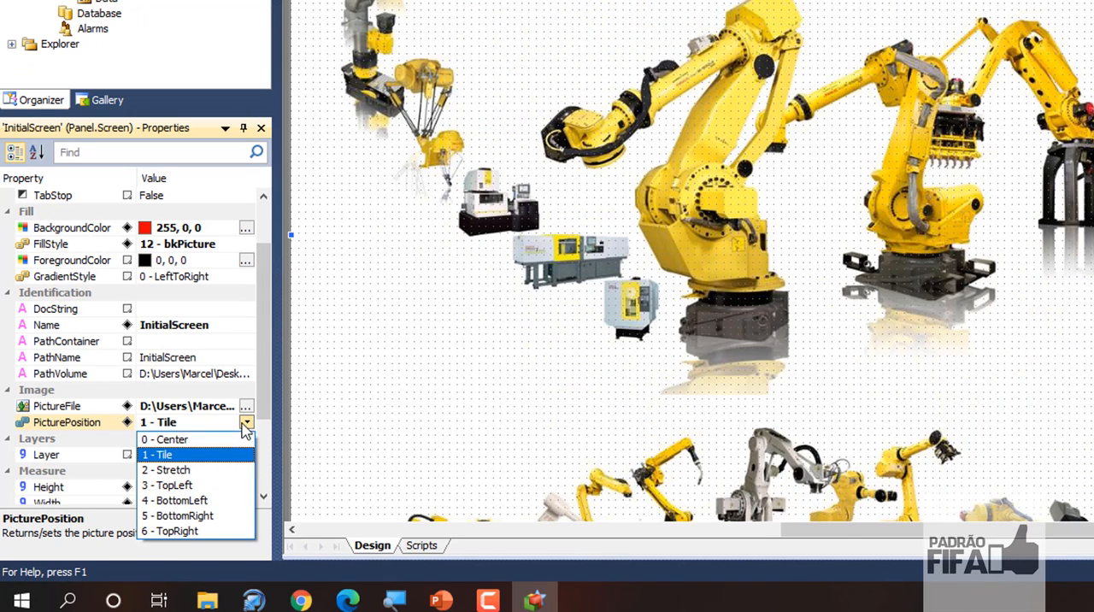
left_click(205, 489)
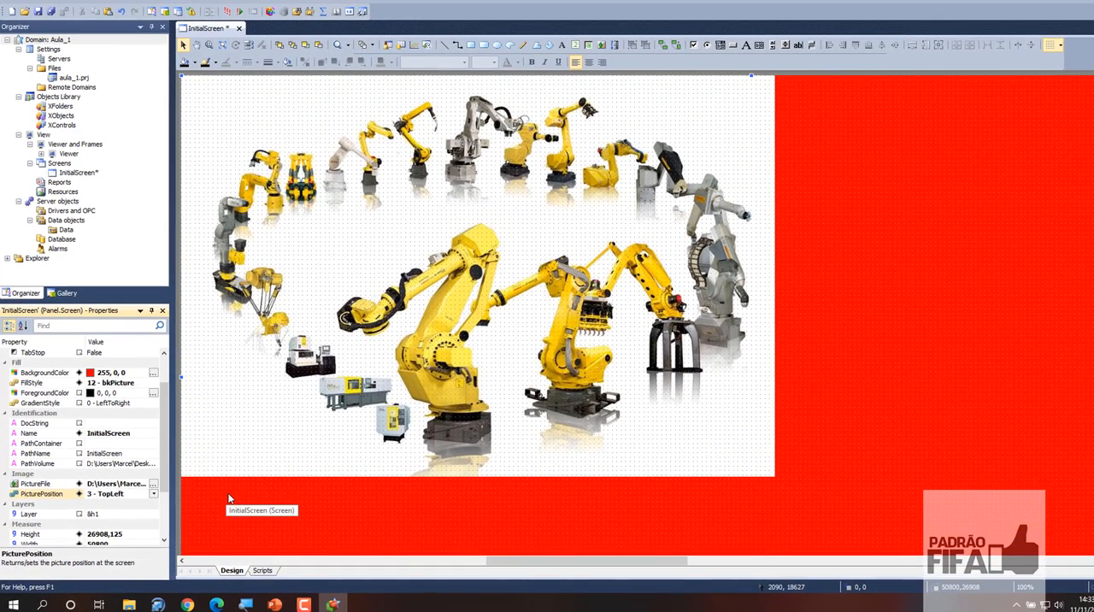
- Examine InitialScreen's remaining properties, including Name, Layer, Height, Width, Caption and RenderQuality
left_click_drag(164, 464, 173, 400)
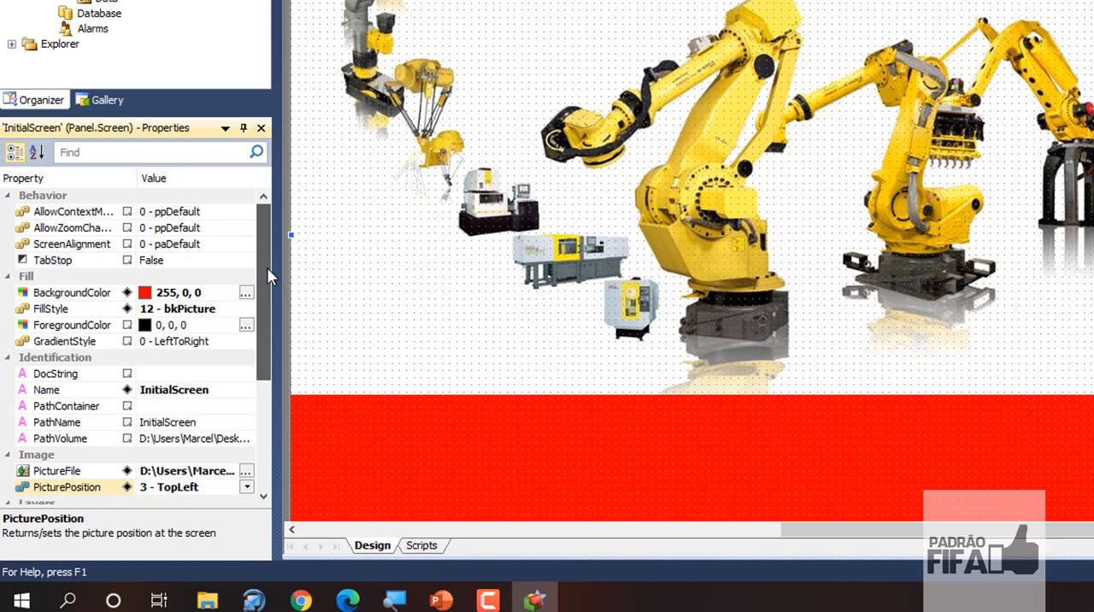
scroll(267, 267, "down", 1)
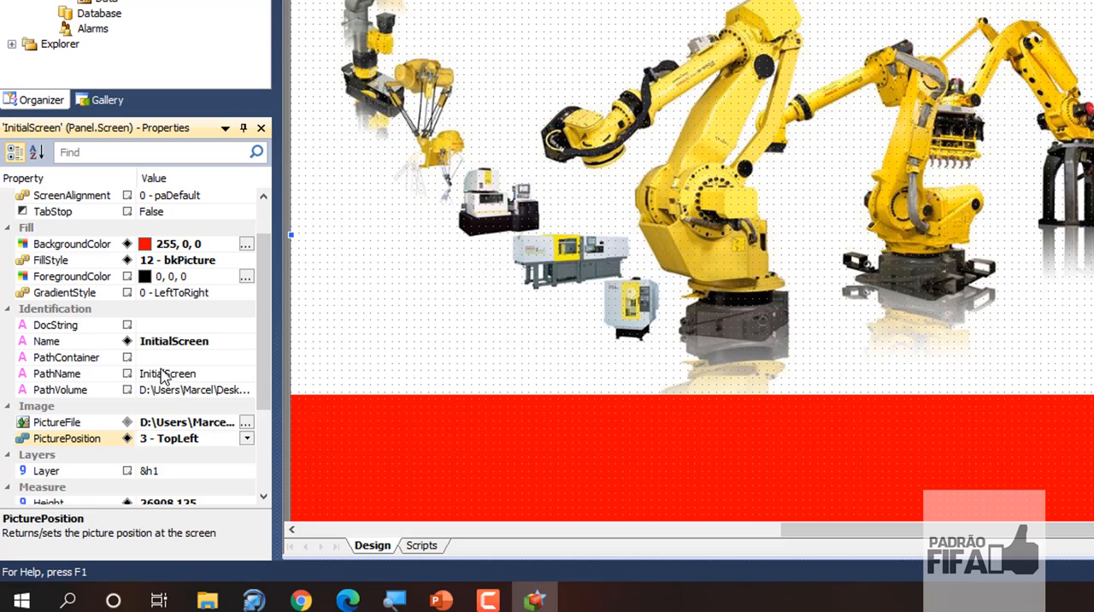
left_click(216, 340)
left_click_drag(215, 341, 135, 340)
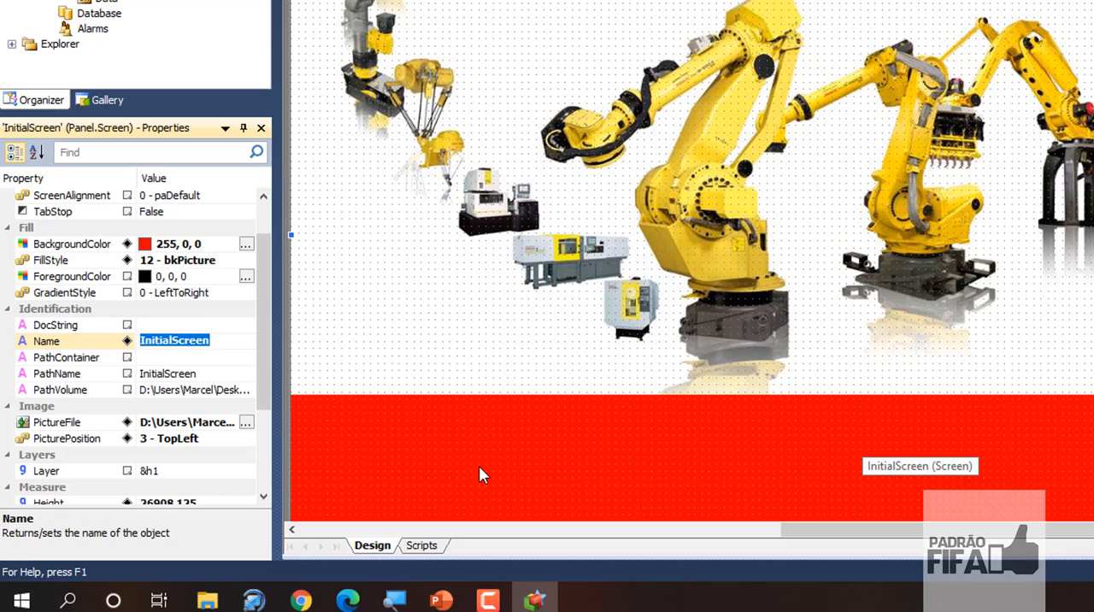
left_click_drag(261, 292, 263, 391)
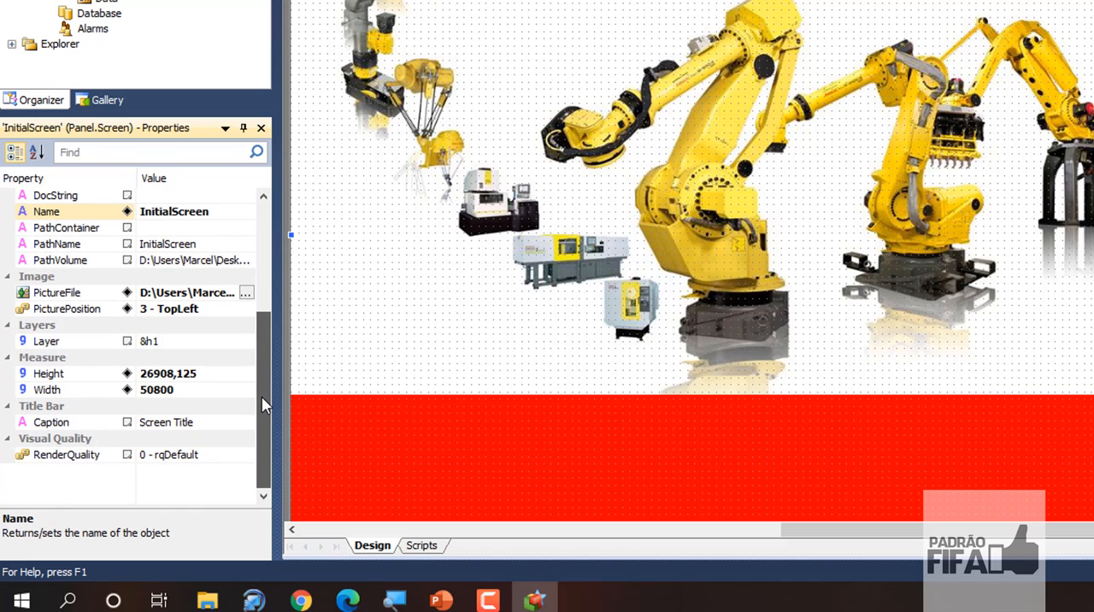
left_click_drag(272, 381, 274, 231)
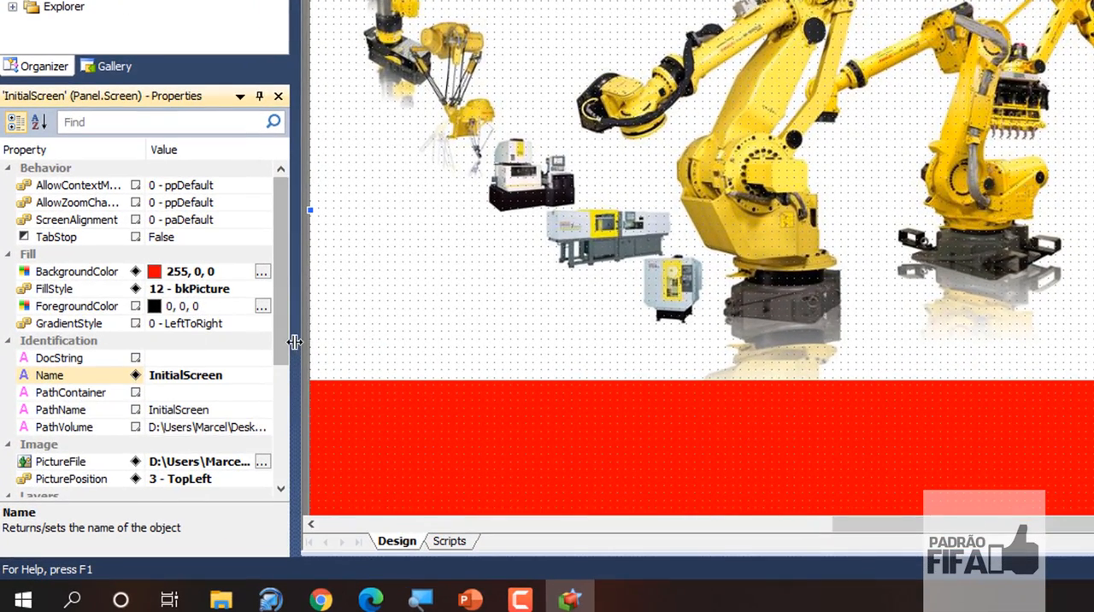
- Set the PicturePosition of InitialScreen's background image to 0 - Center
left_click_drag(286, 338, 283, 416)
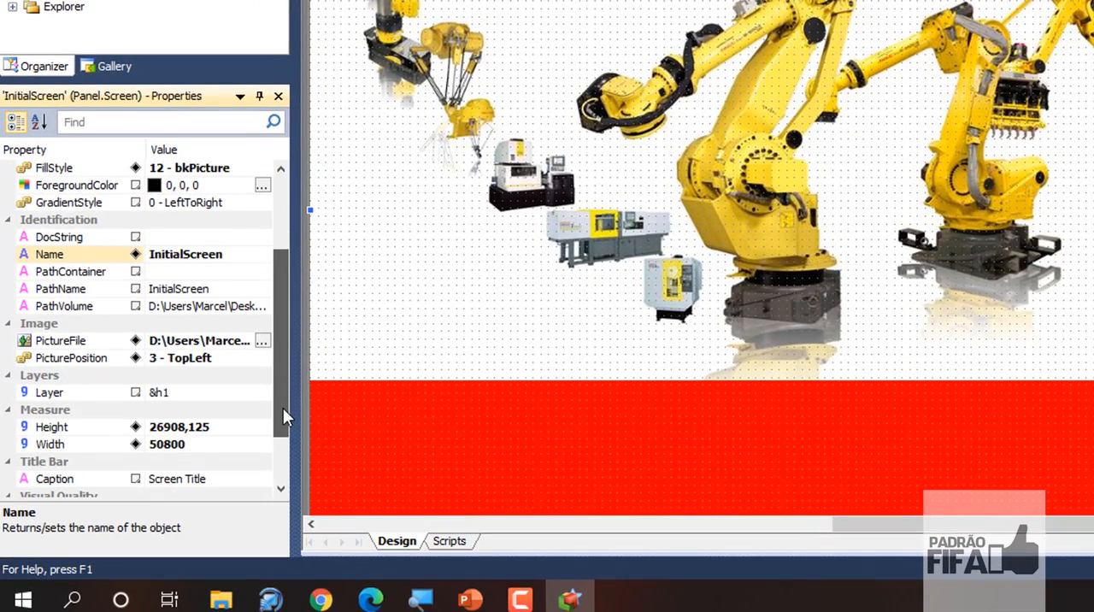
left_click(243, 366)
left_click(263, 360)
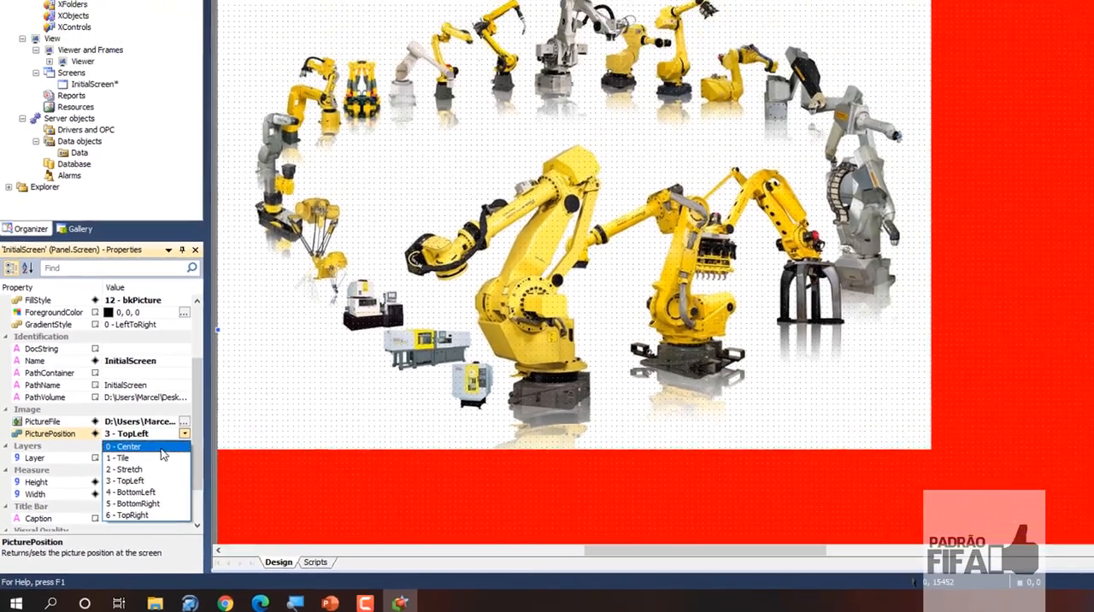
left_click(161, 448)
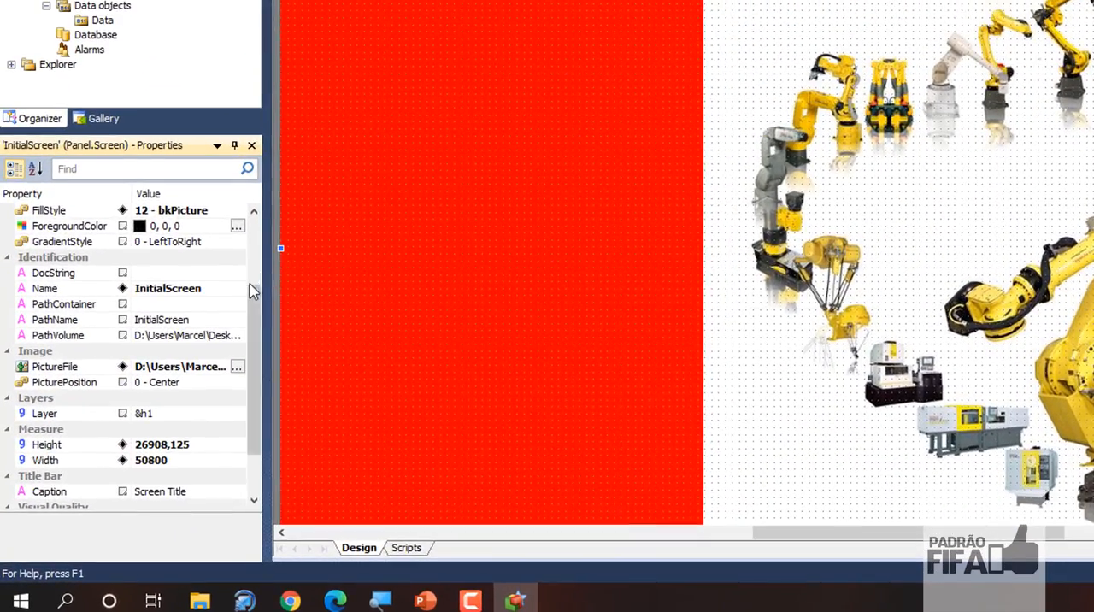
- Change InitialScreen's BackgroundColor to light cyan (233, 255, 255)
scroll(157, 399, "up", 1)
left_click_drag(255, 270, 259, 219)
left_click(143, 308)
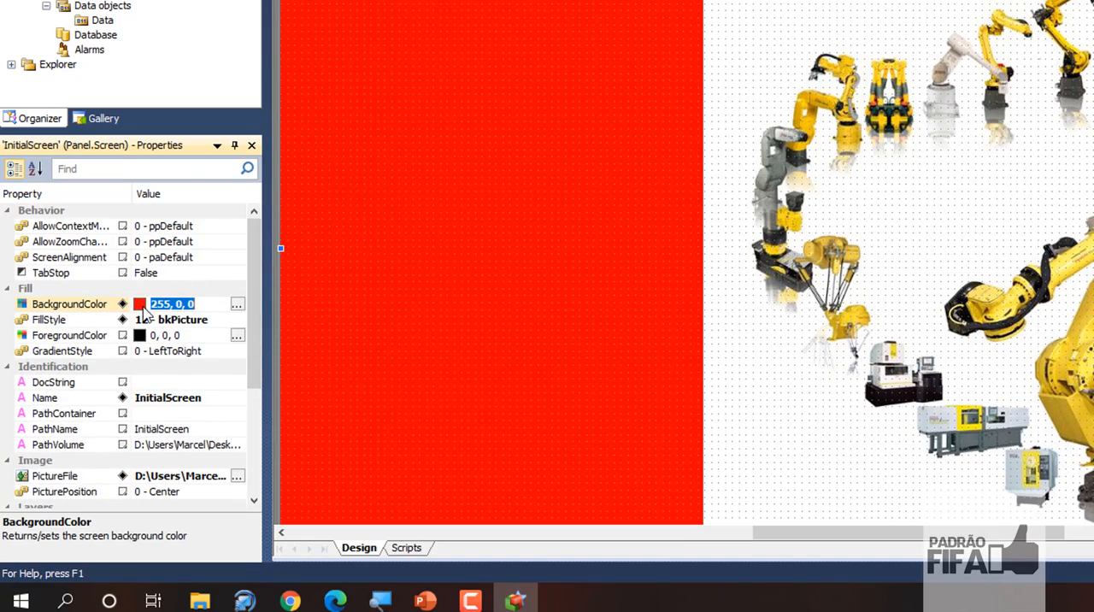
left_click(237, 306)
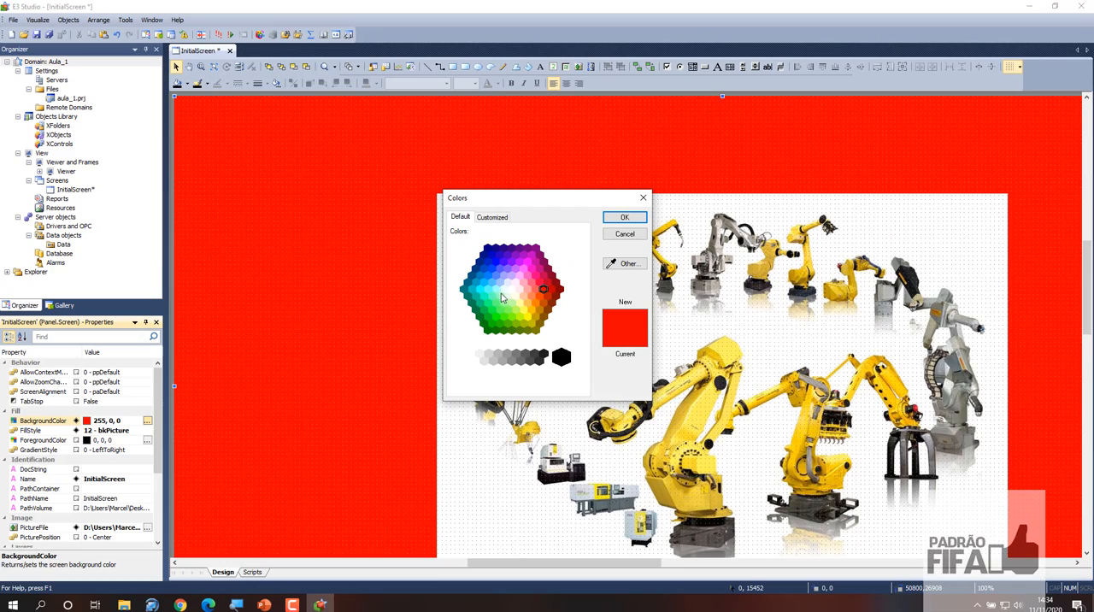
left_click(504, 292)
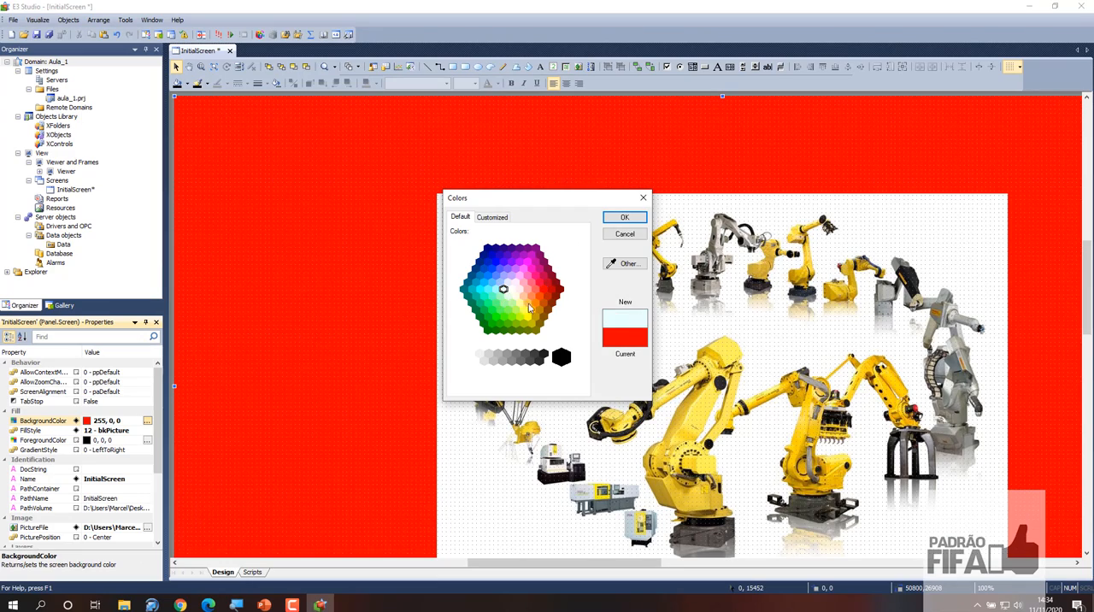
left_click(624, 217)
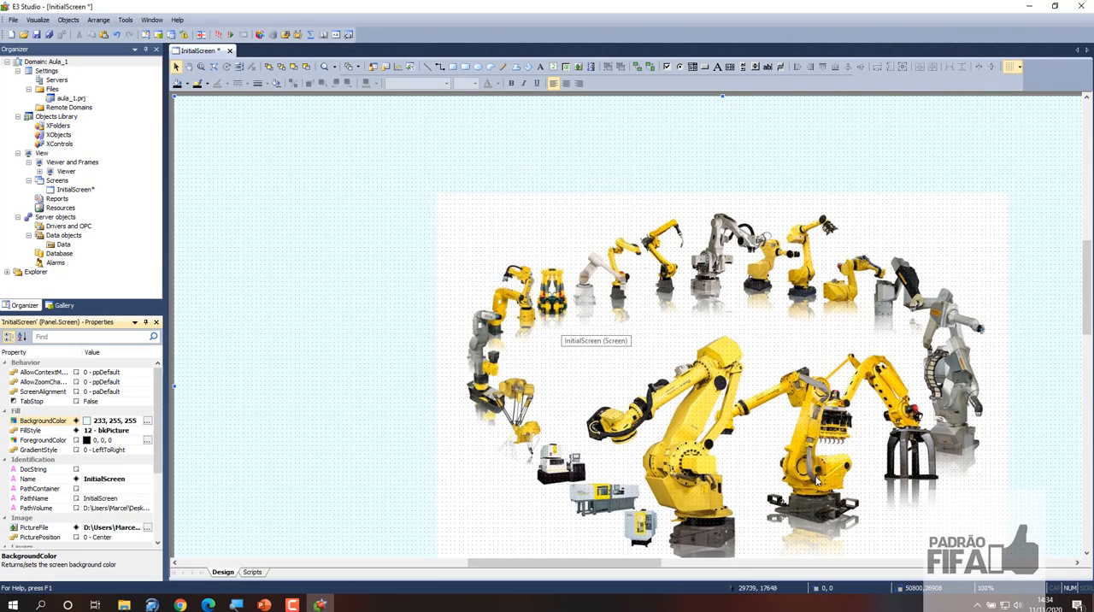
scroll(816, 481, "down", 3)
scroll(817, 480, "up", 4)
scroll(817, 480, "down", 1)
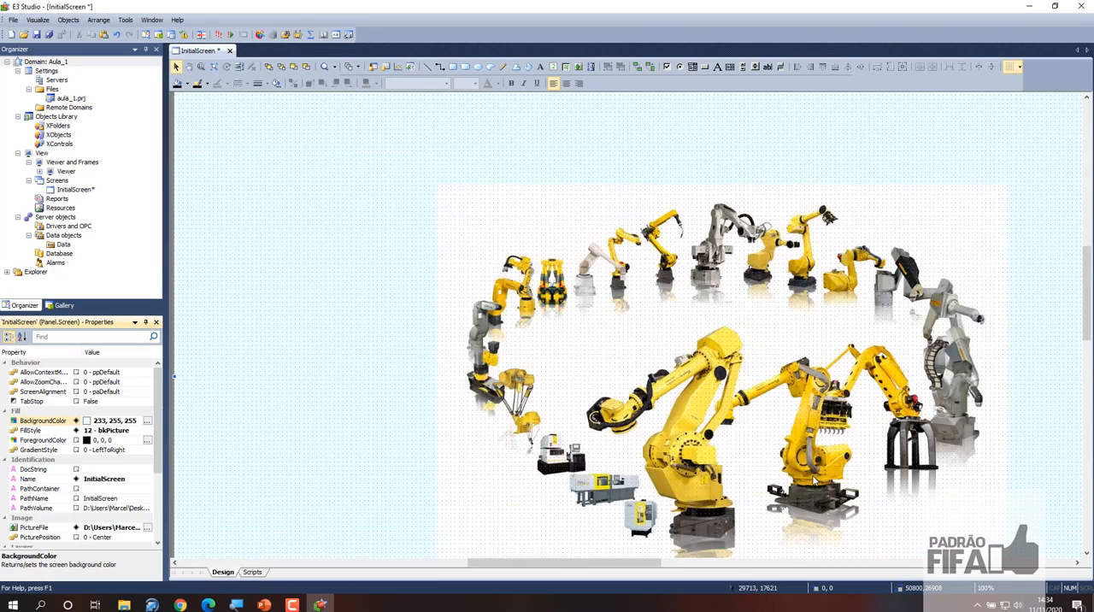
scroll(814, 481, "down", 2)
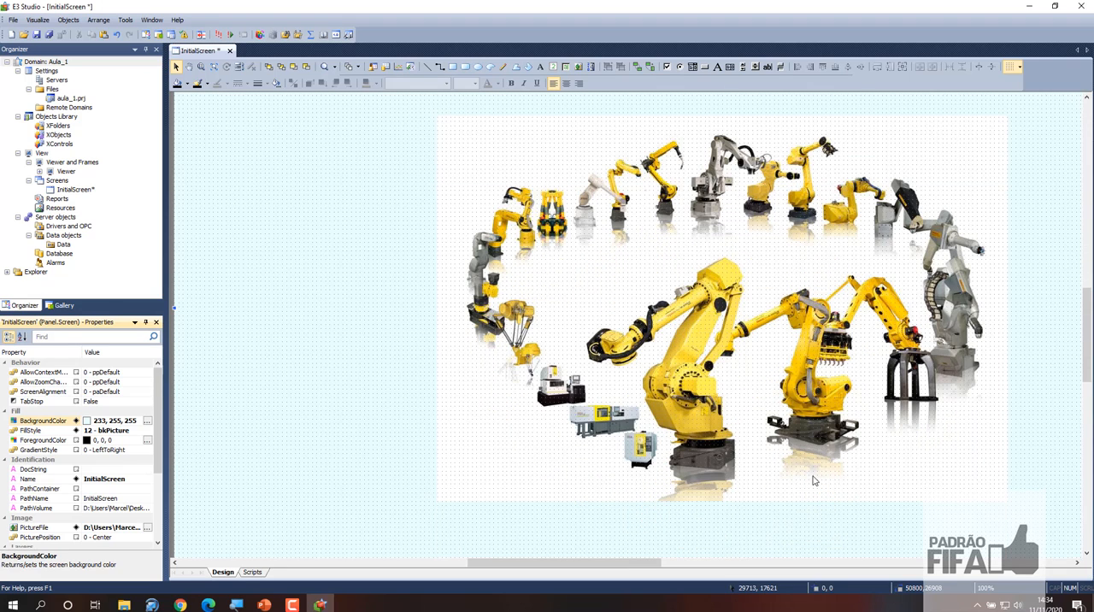